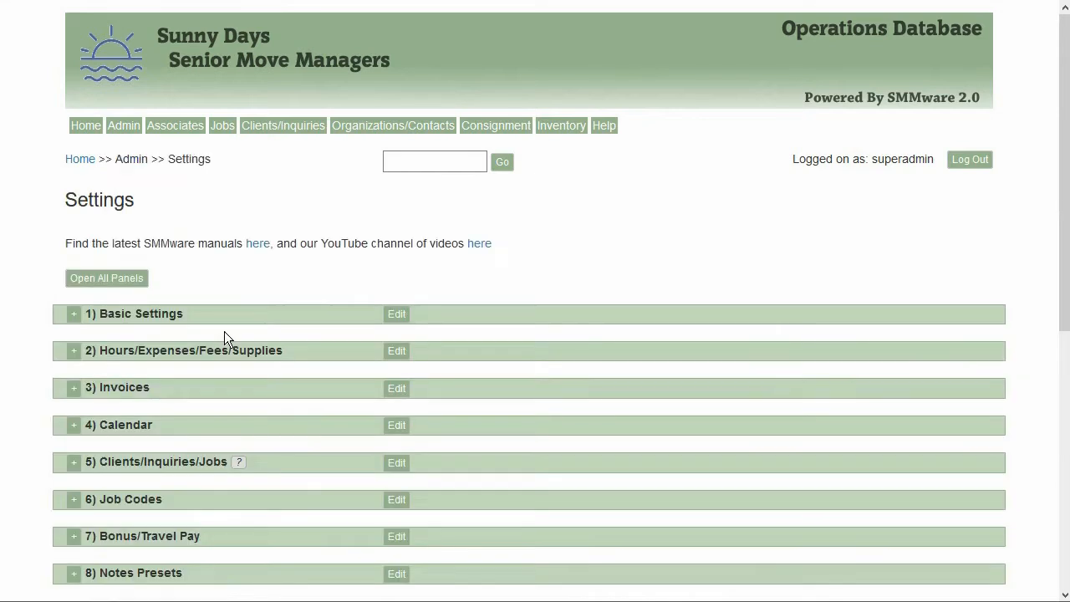
# - In the Basic Settings, set the QuickBooks integration to QuickBooks Desktop and save the change
pyautogui.click(396, 317)
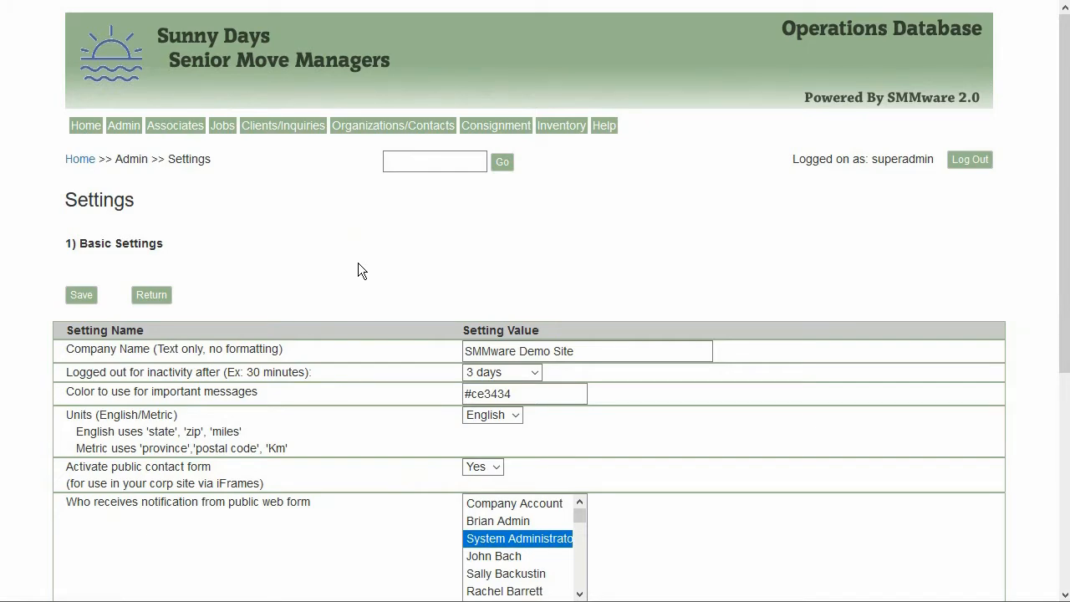
pyautogui.scroll(-5, 360, 267)
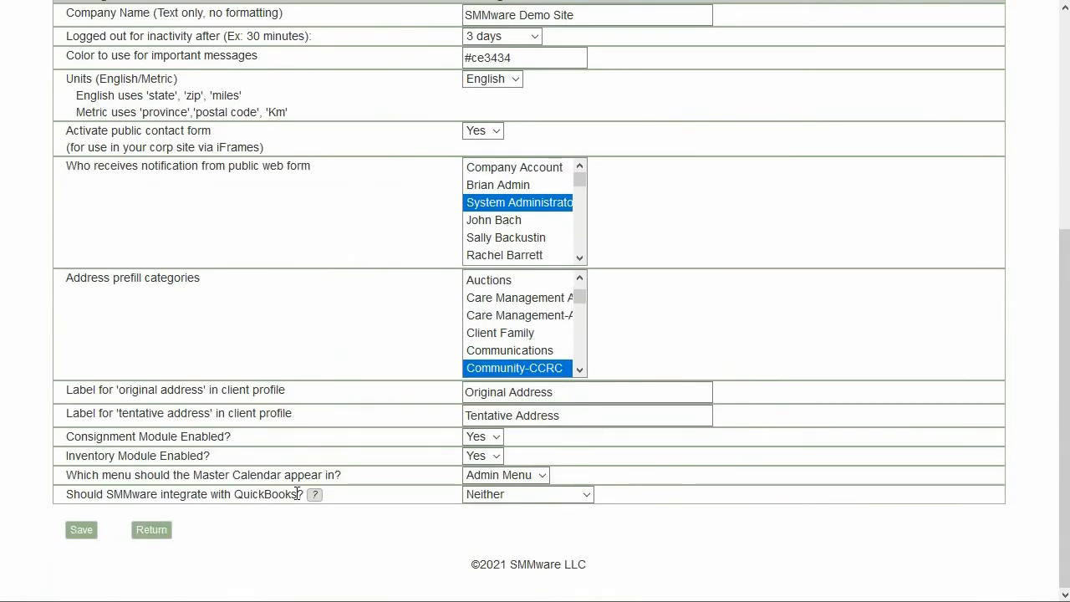
pyautogui.moveTo(298, 494); pyautogui.dragTo(226, 492)
pyautogui.click(512, 497)
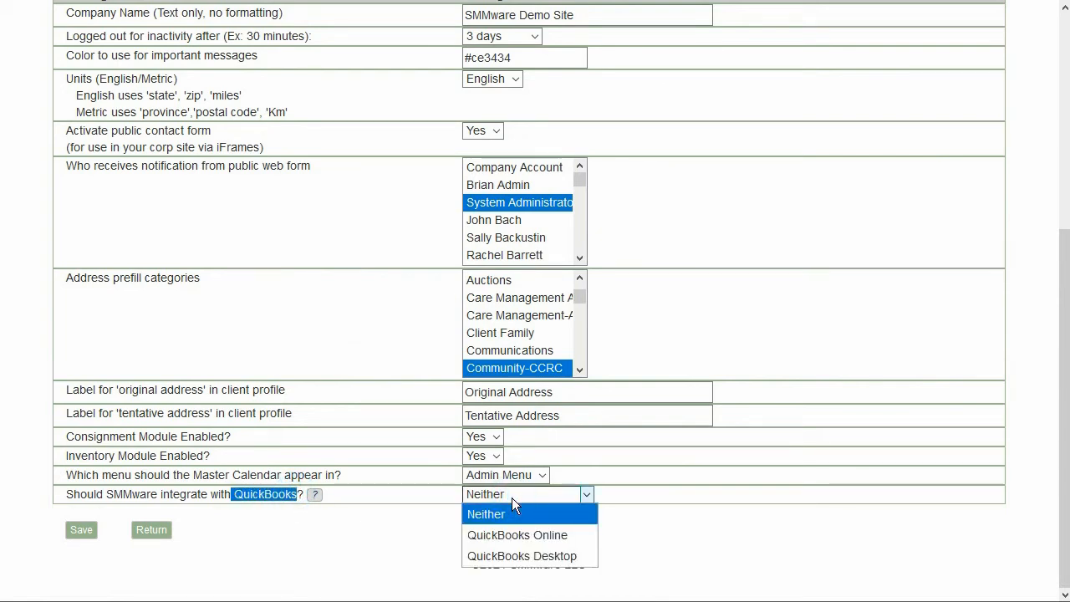
pyautogui.click(525, 555)
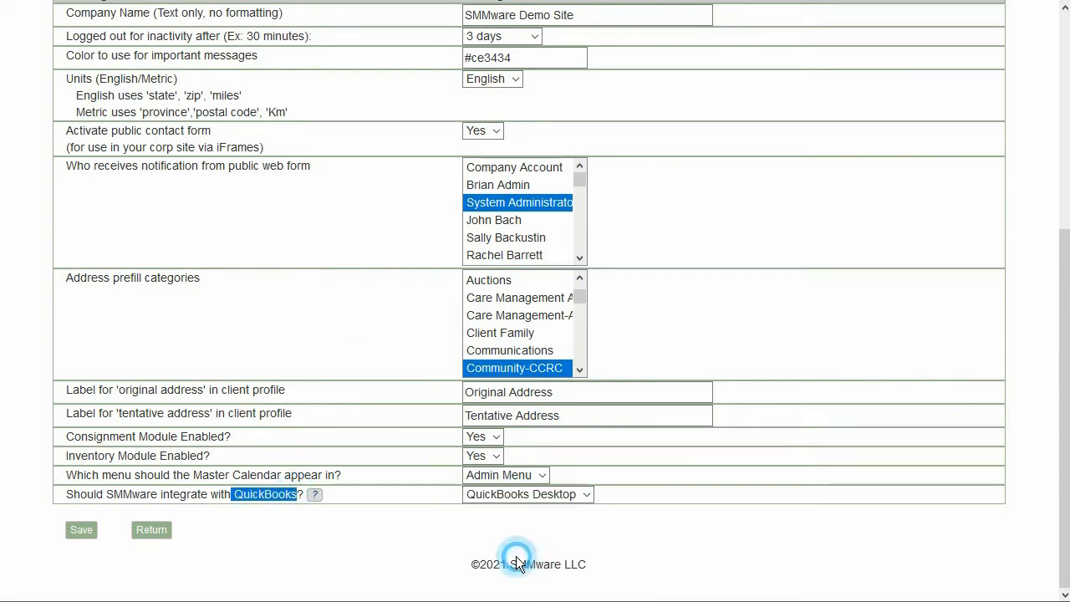
pyautogui.click(83, 532)
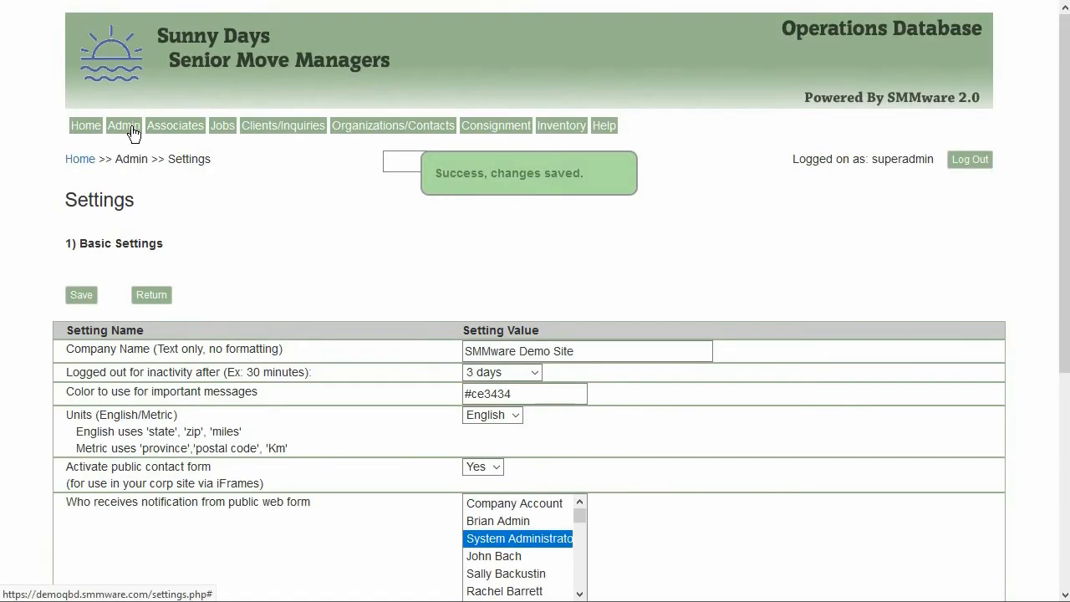
# - Reload the site's home page and open the QWC file and QBD password section of the Quickbooks Desktop Settings for editing
pyautogui.click(88, 127)
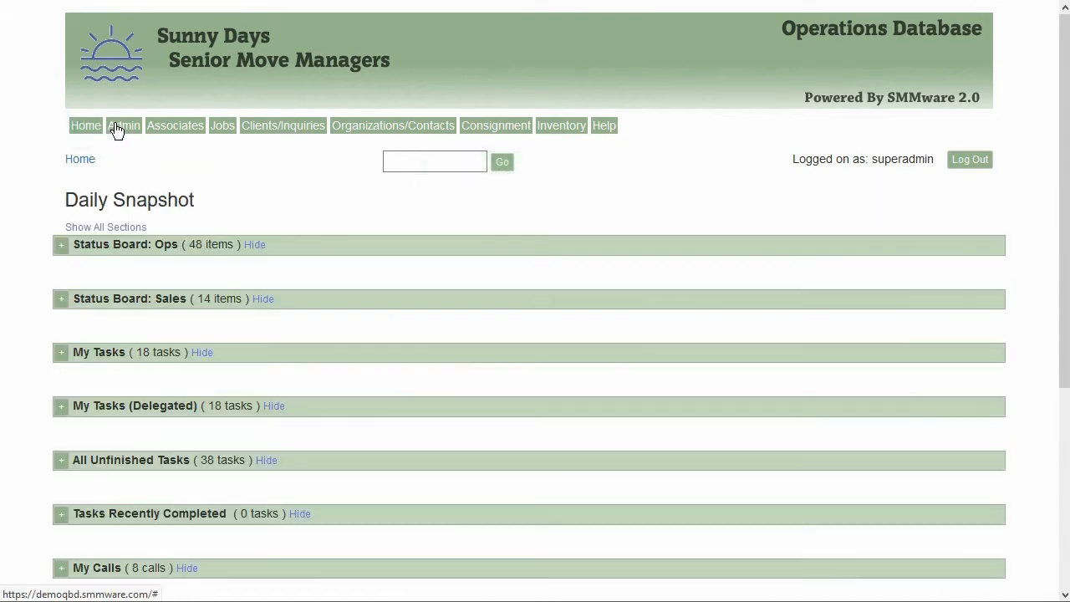
pyautogui.click(117, 127)
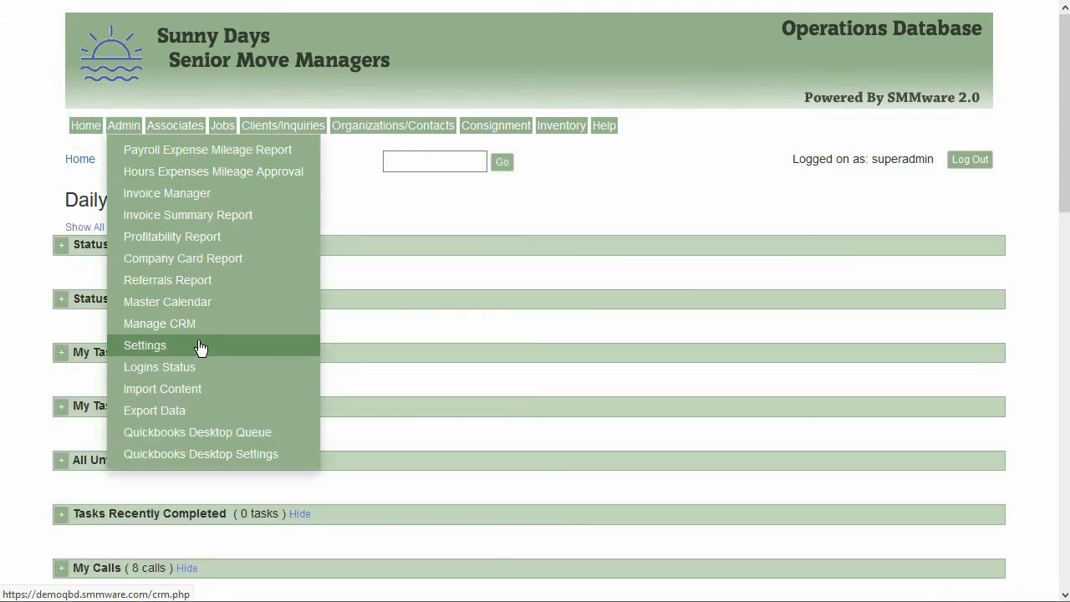
pyautogui.click(248, 457)
pyautogui.scroll(-3, 258, 366)
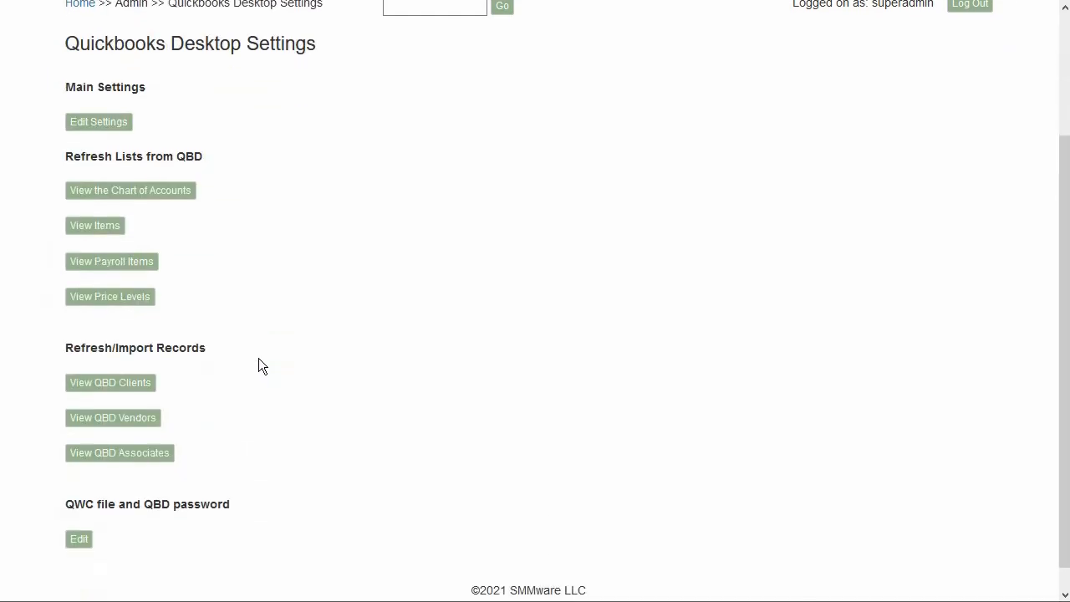
pyautogui.click(80, 512)
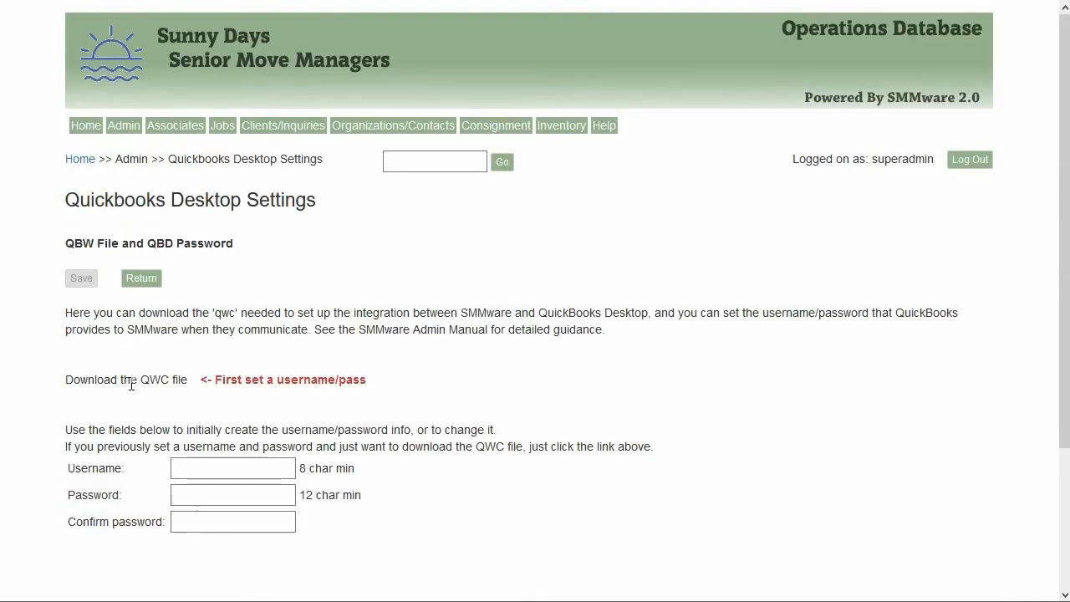
pyautogui.moveTo(187, 379); pyautogui.dragTo(68, 384)
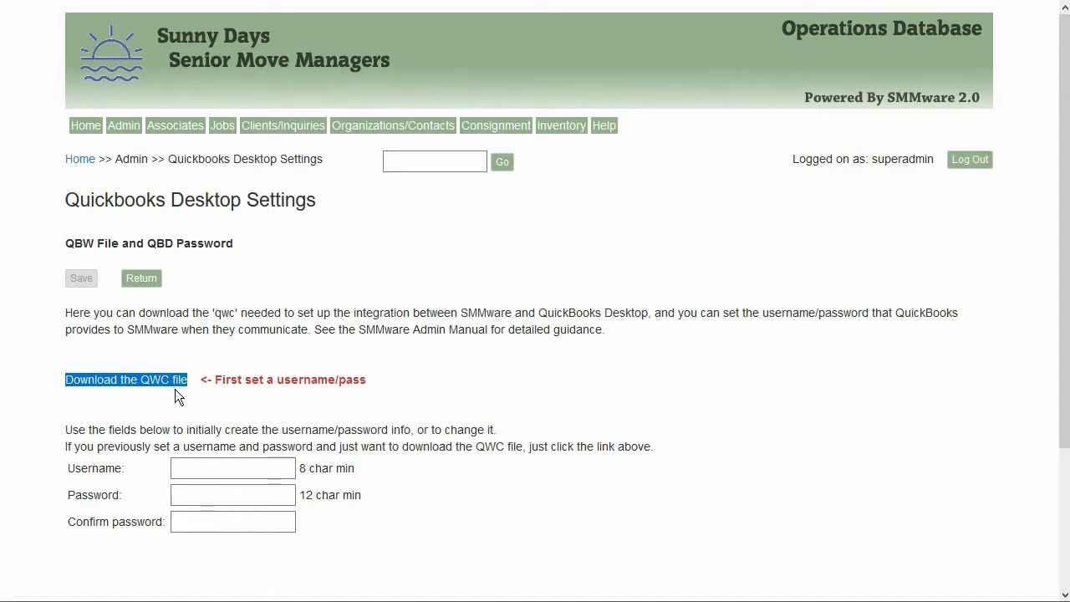
# - Set the QuickBooks connection username to demosite, enter and confirm the connection password, and save the login
pyautogui.click(234, 474)
pyautogui.write('d')
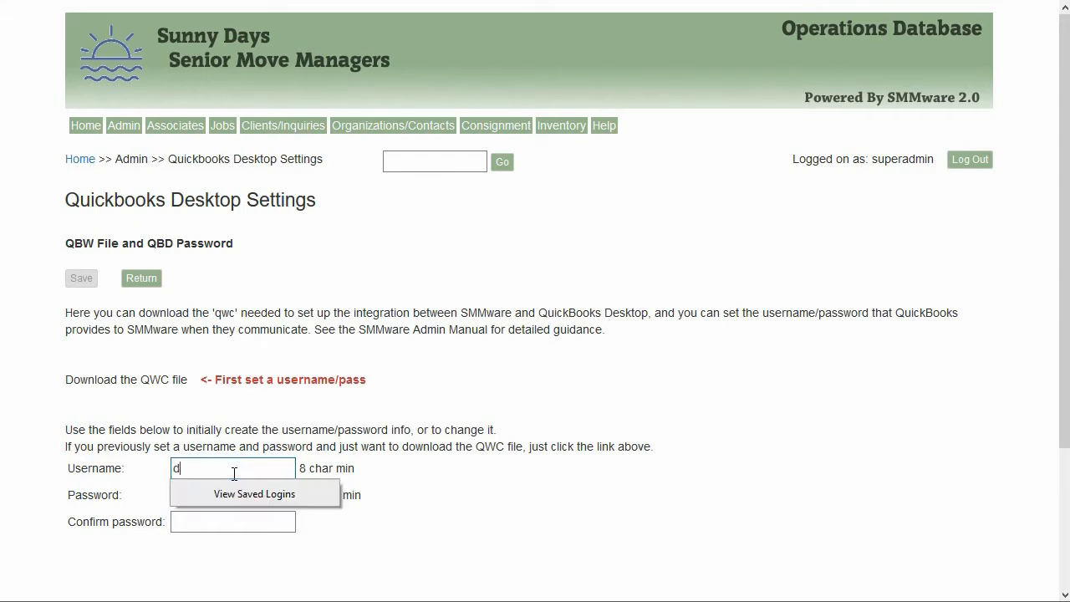
pyautogui.write('emosite')
pyautogui.press('Tab')
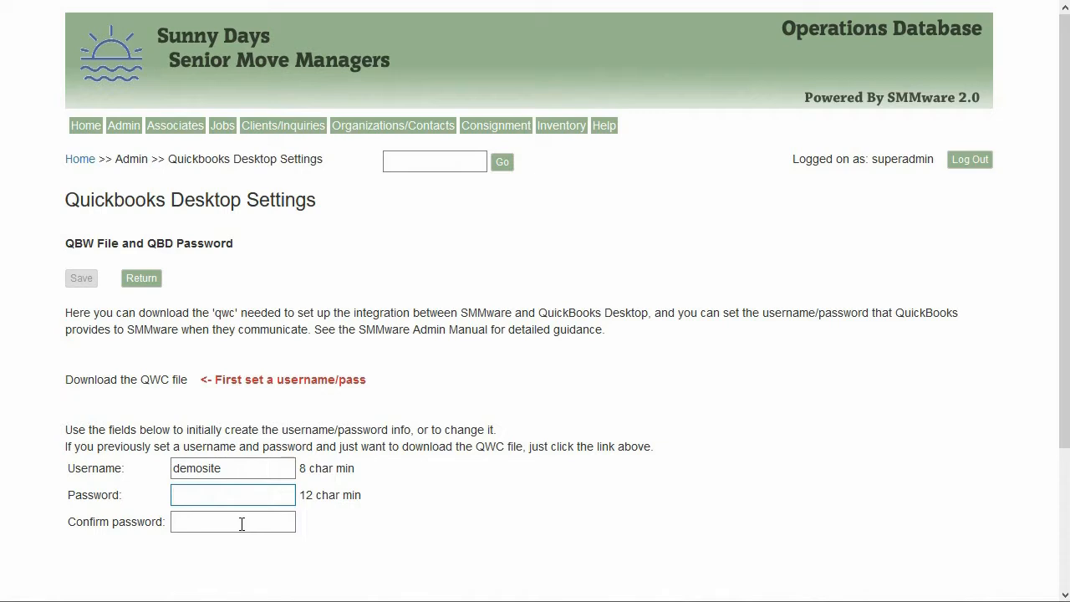
pyautogui.hotkey('ctrl', 'v')
pyautogui.click(240, 524)
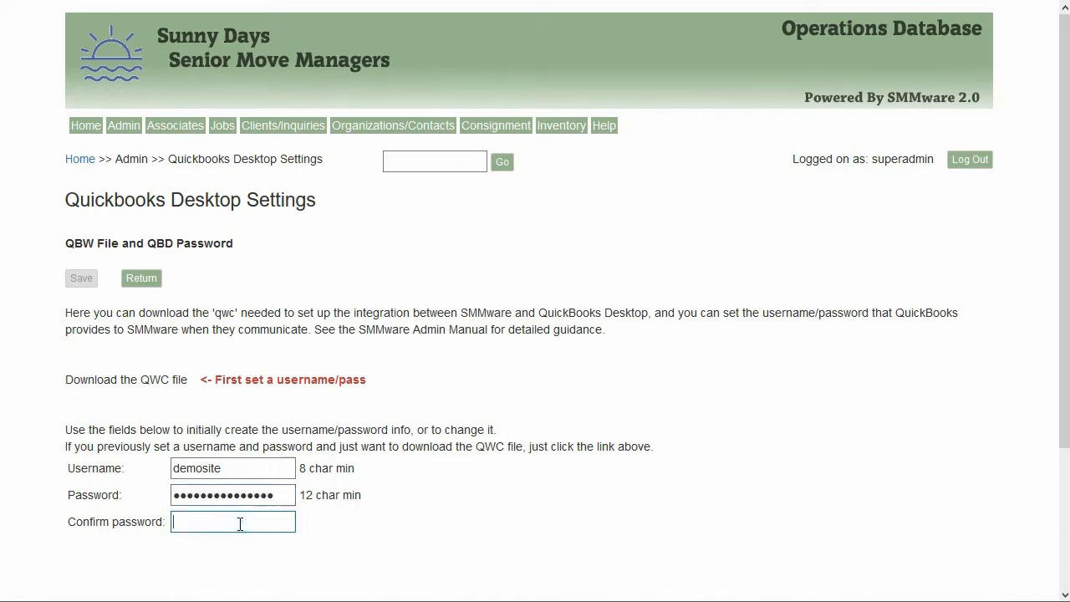
pyautogui.hotkey('ctrl', 'v')
pyautogui.click(249, 308)
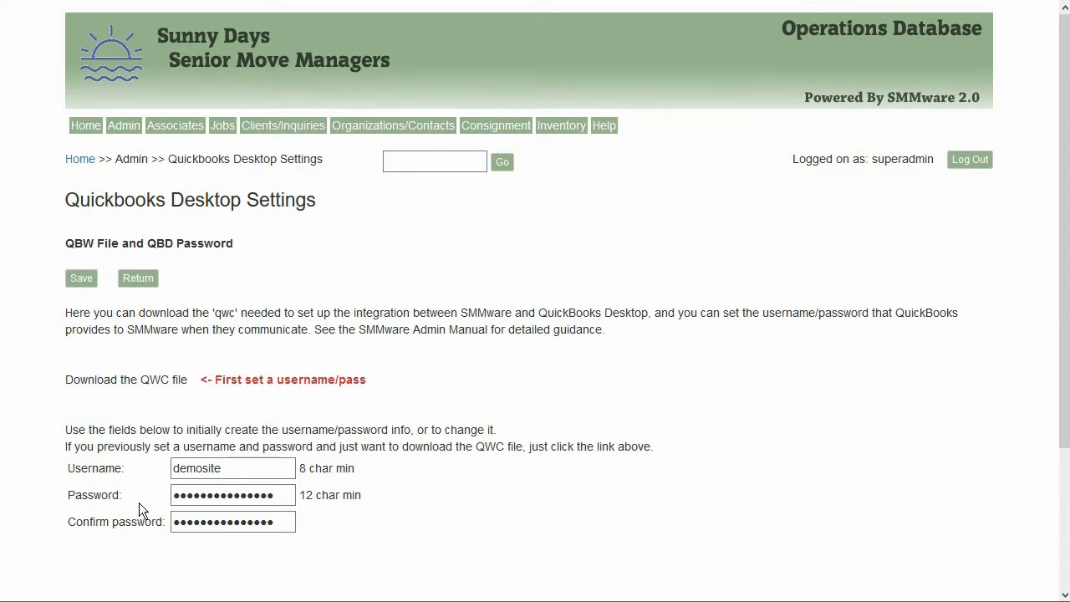
pyautogui.click(72, 282)
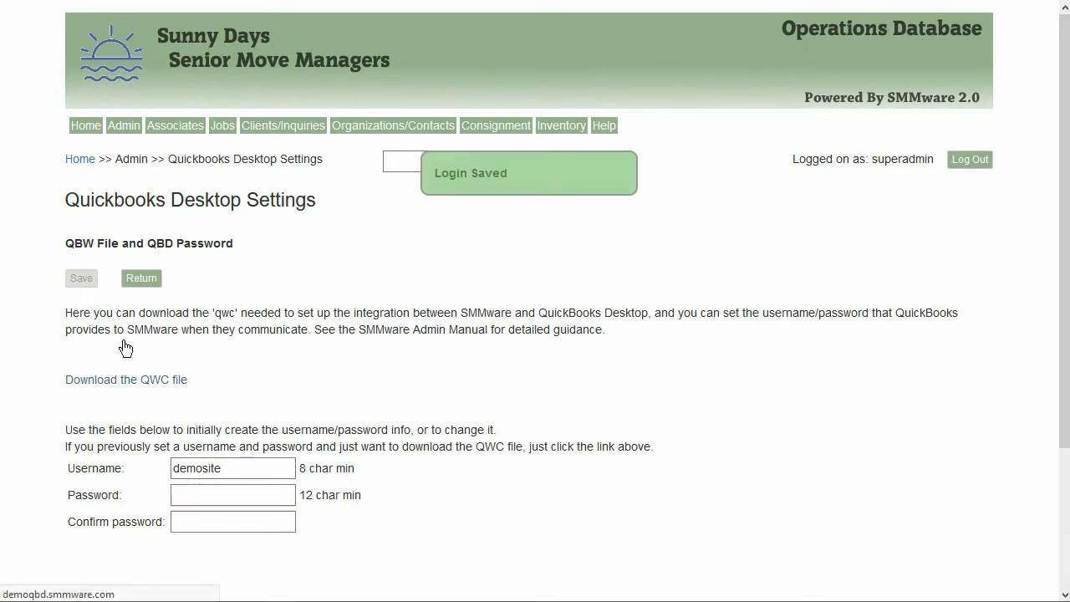
# - Download the QWC file and save it to the Desktop as smmware_qbd.qwc
pyautogui.click(137, 387)
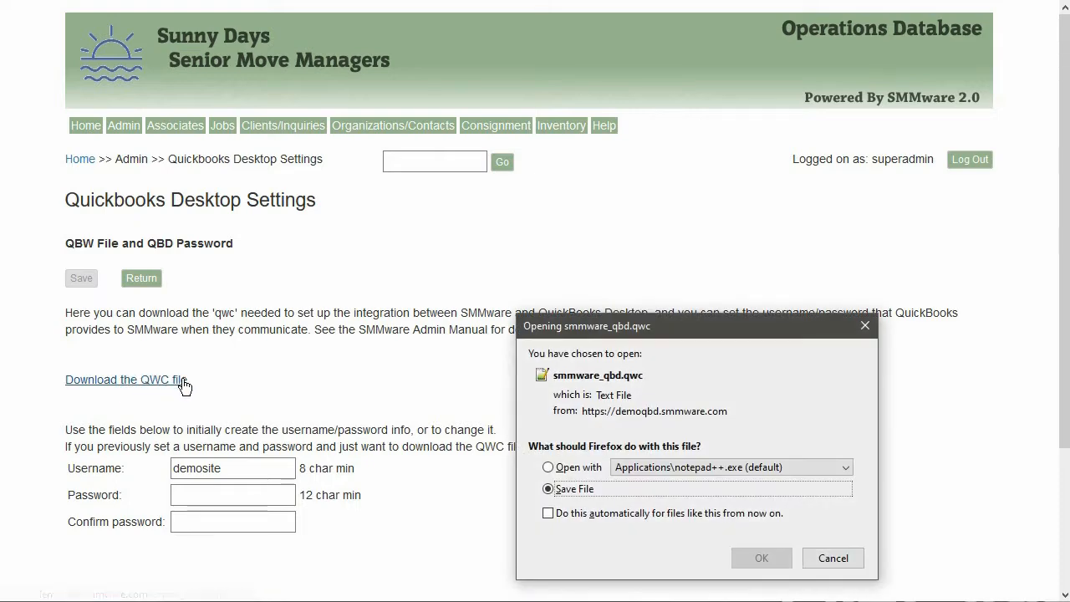
pyautogui.click(746, 554)
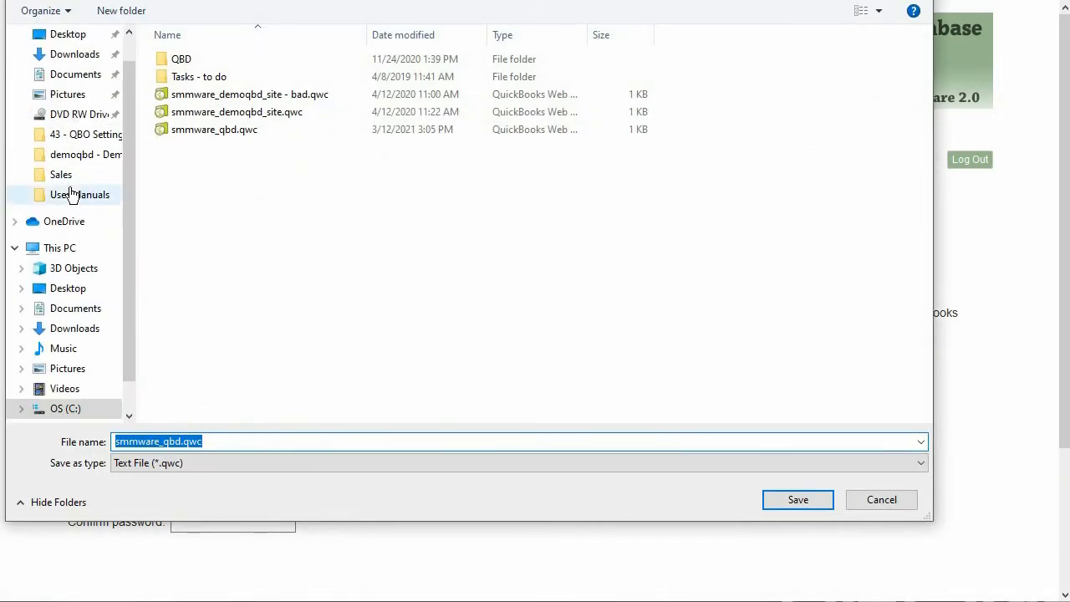
pyautogui.scroll(1, 64, 118)
pyautogui.click(67, 67)
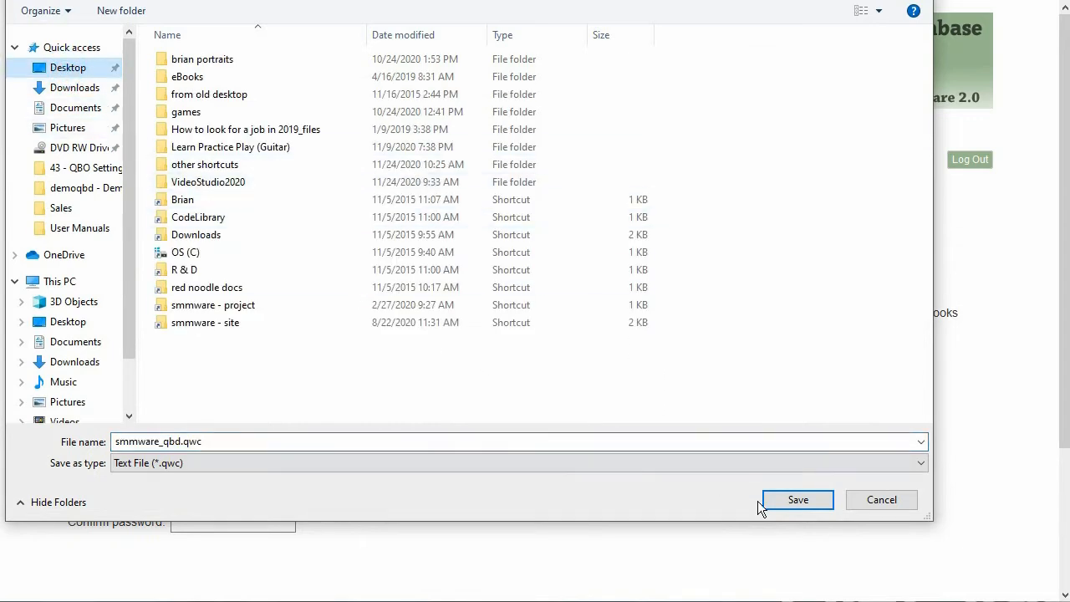
pyautogui.click(794, 499)
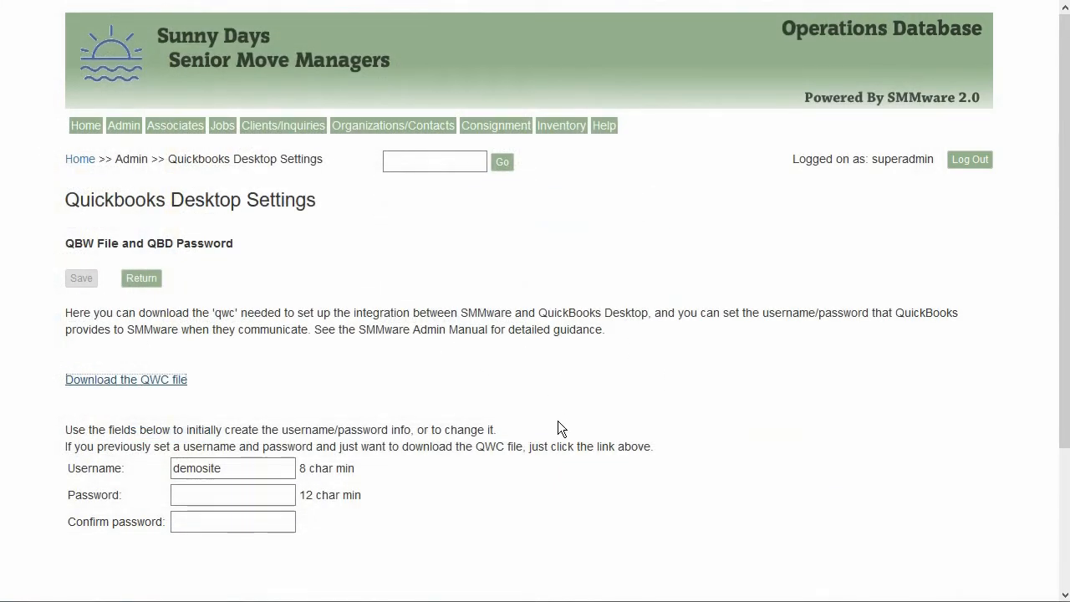
# - Switch to QuickBooks Desktop, open the QuickBooks Web Connector through Update Web Services, and bring its window fully into view
pyautogui.click(520, 600)
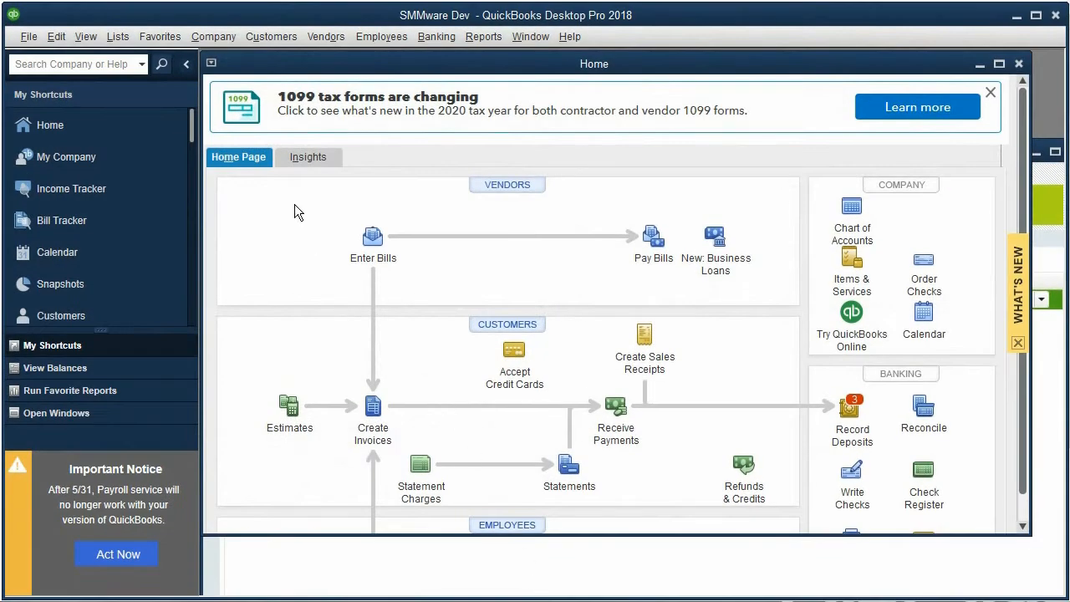
pyautogui.click(29, 37)
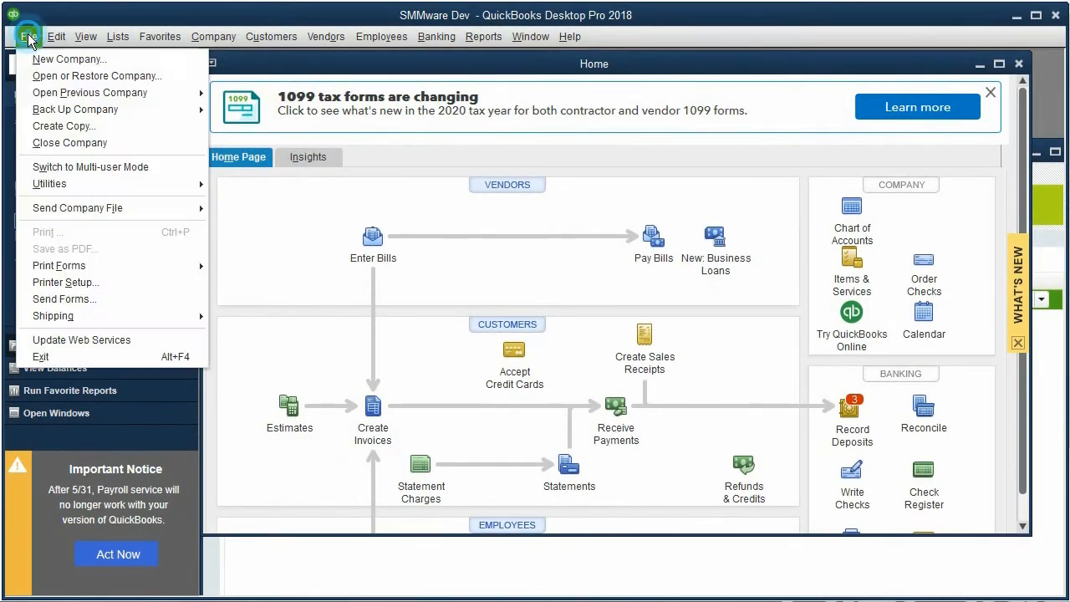
pyautogui.click(118, 339)
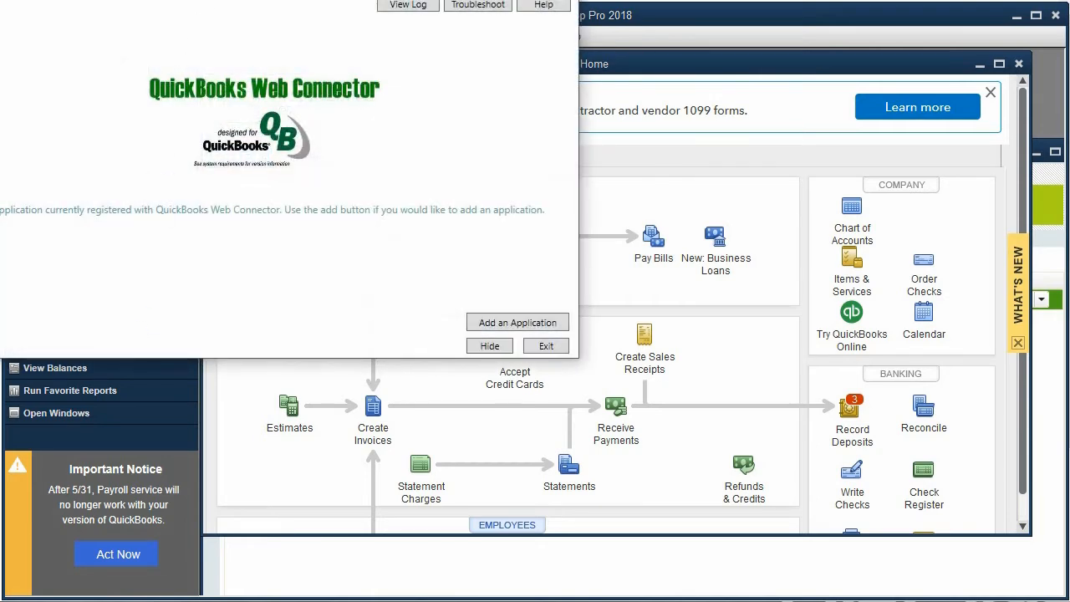
pyautogui.moveTo(193, 0); pyautogui.dragTo(459, 112)
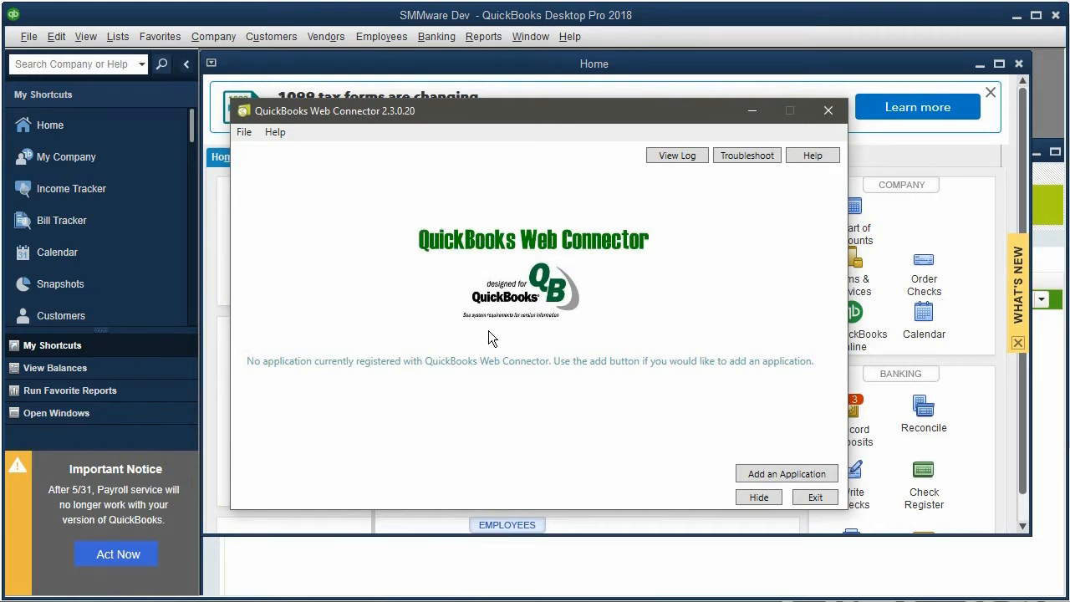
# - Add smmware_qbd.qwc from the Desktop as a Web Connector application and authorize its access to QuickBooks
pyautogui.click(751, 472)
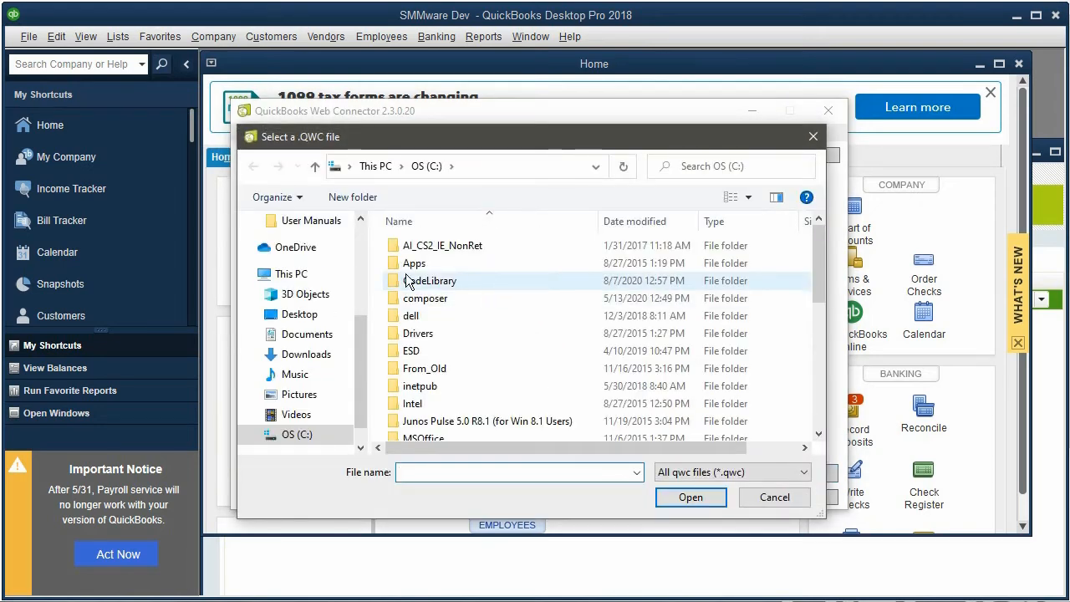
pyautogui.scroll(1, 341, 306)
pyautogui.click(310, 403)
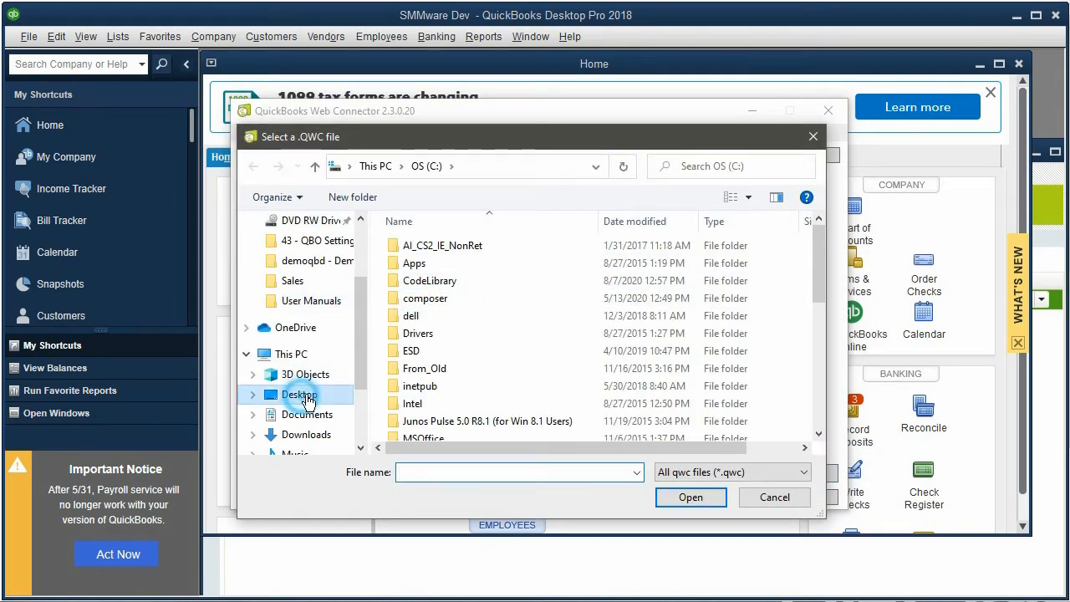
pyautogui.scroll(-2, 514, 325)
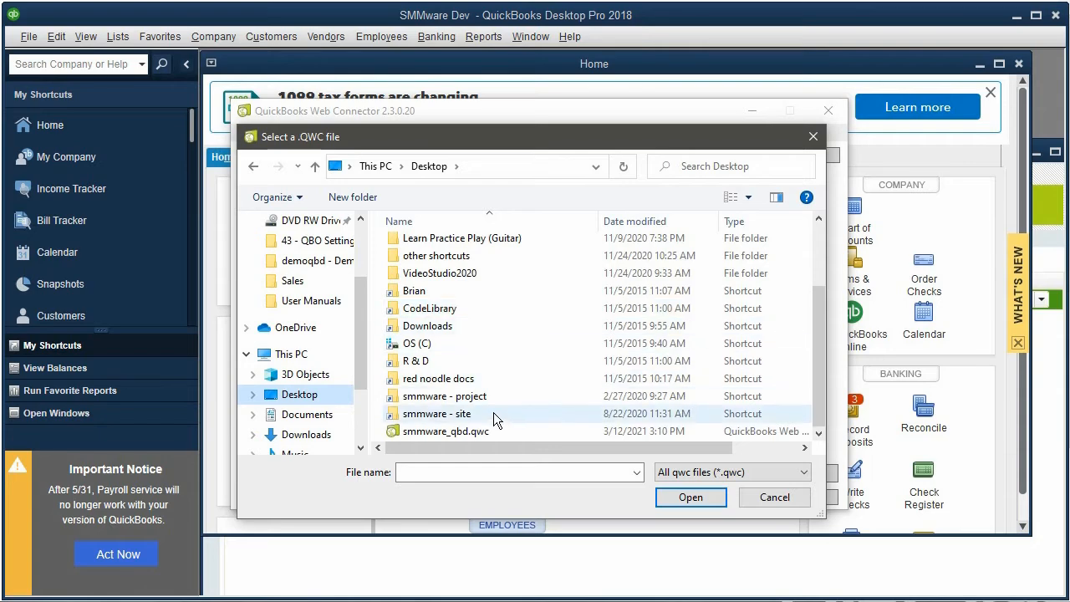
pyautogui.click(456, 431)
pyautogui.click(674, 495)
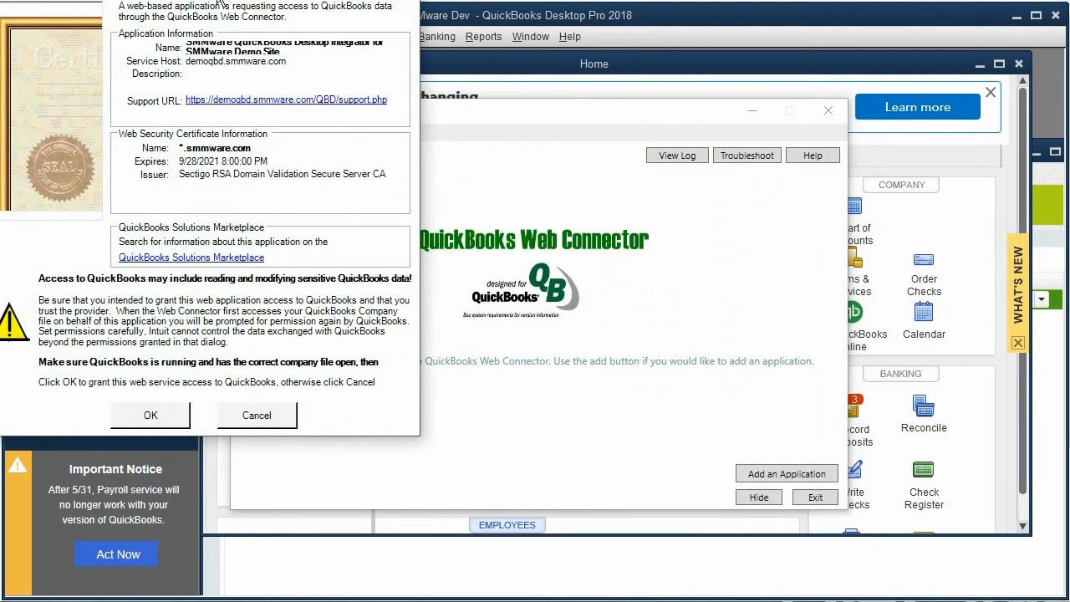
pyautogui.moveTo(220, 0); pyautogui.dragTo(468, 78)
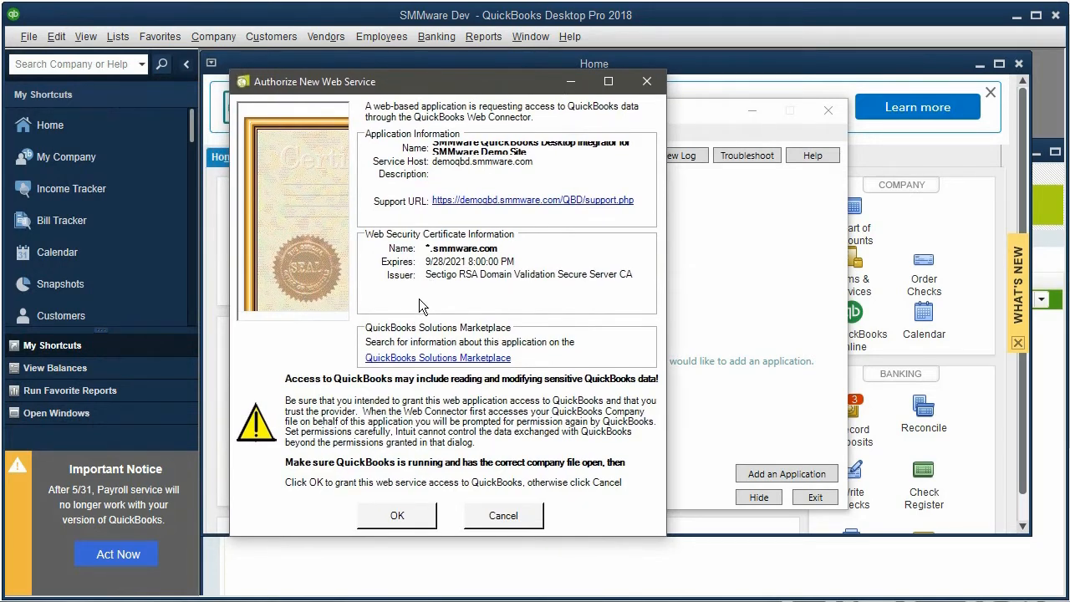
pyautogui.click(400, 515)
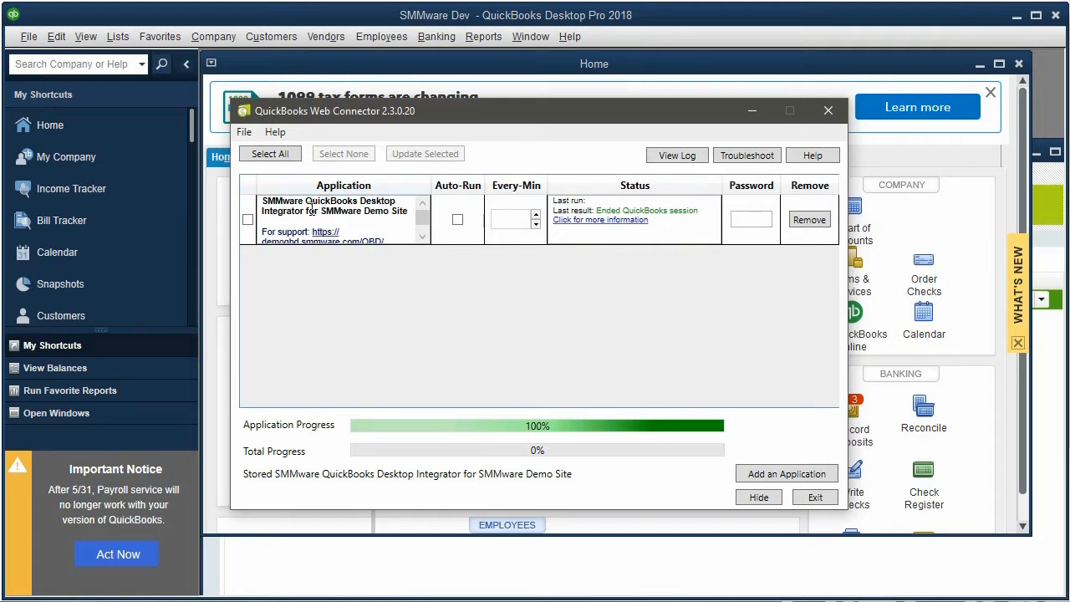
# - Select the SMMware QuickBooks Desktop Integrator, enter and save its connection password, and run the update for it
pyautogui.click(248, 221)
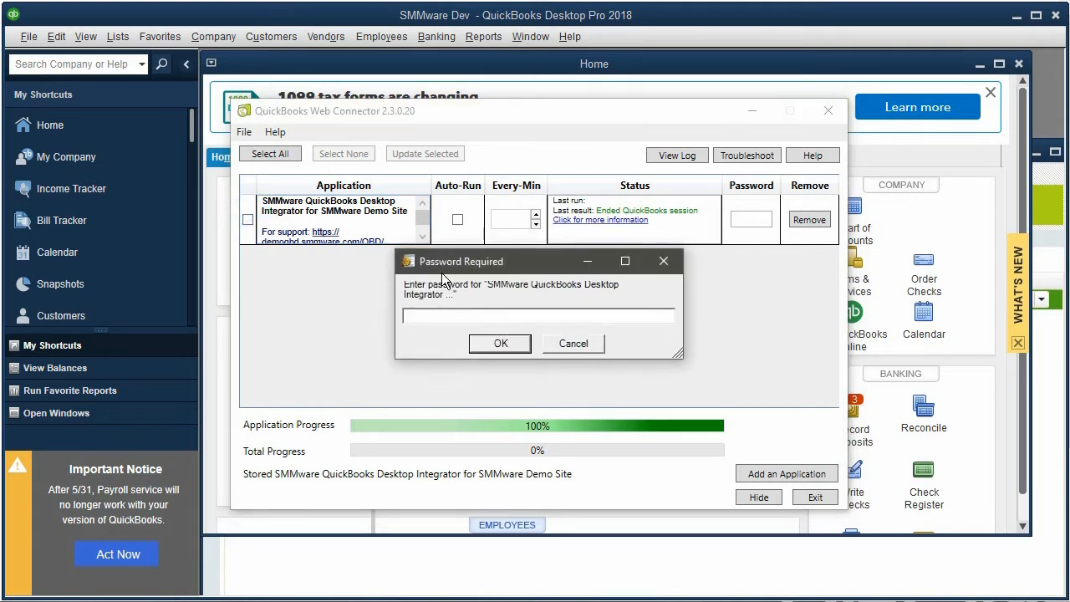
pyautogui.click(465, 315)
pyautogui.hotkey('ctrl', 'v')
pyautogui.click(493, 344)
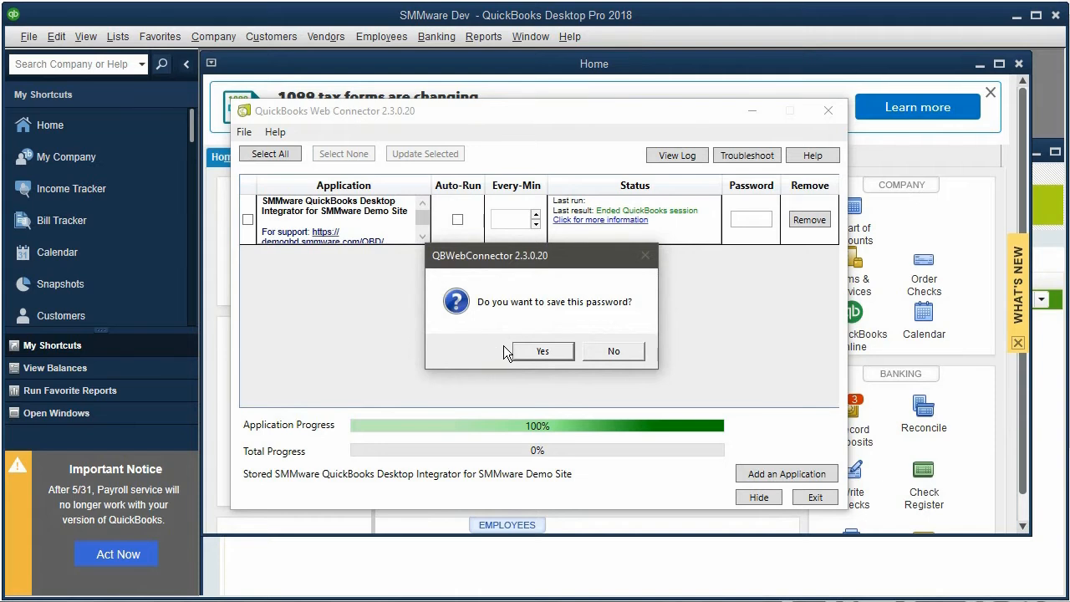
pyautogui.click(537, 354)
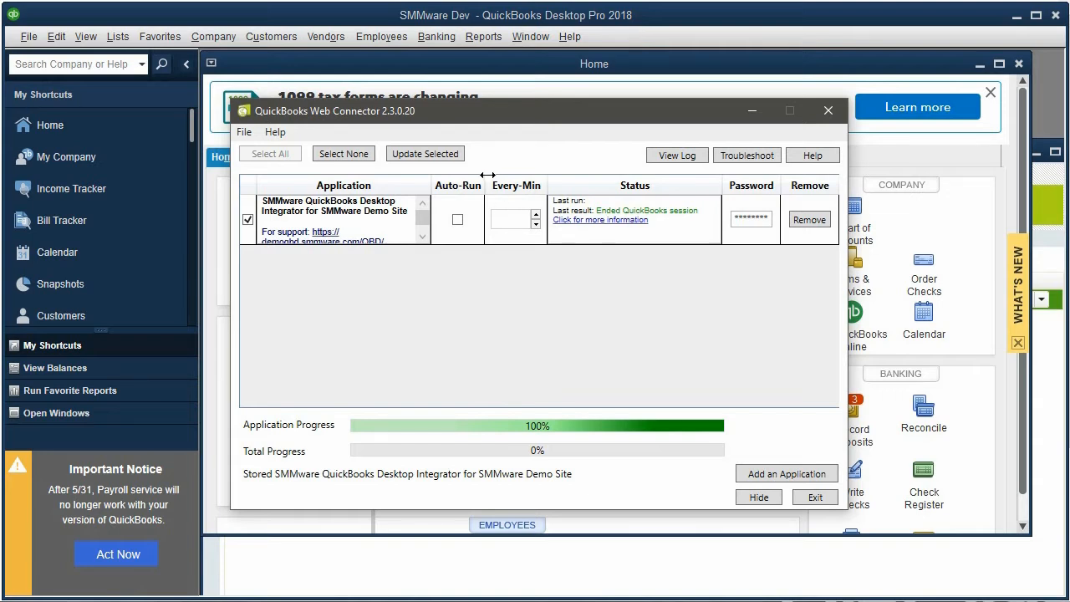
pyautogui.click(428, 154)
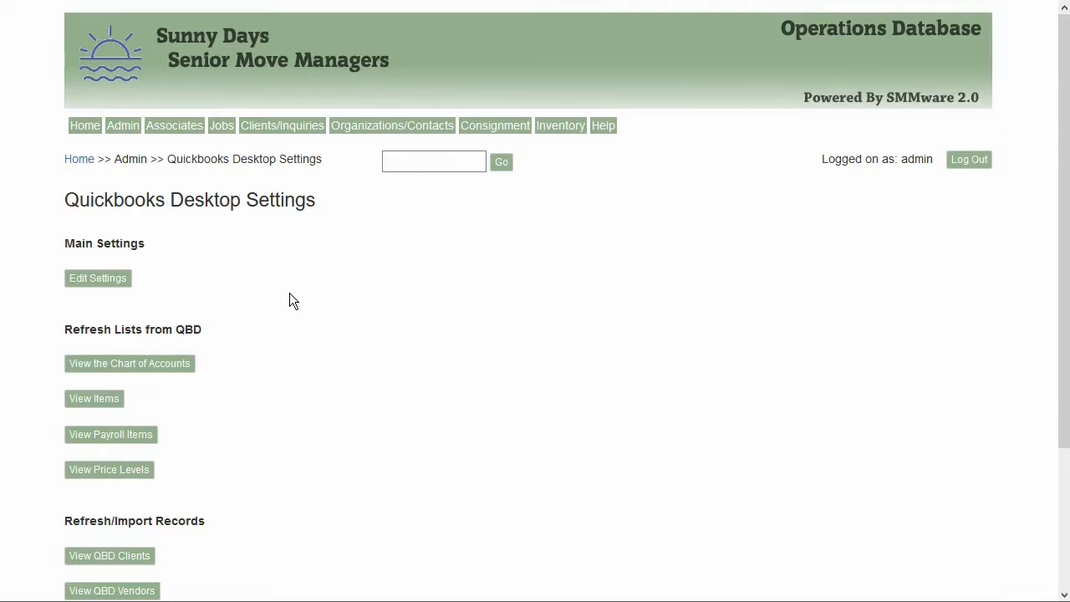
# - Switch back to SMMware's Quickbooks Desktop Settings and open the QBD clients import page
pyautogui.scroll(-1, 289, 293)
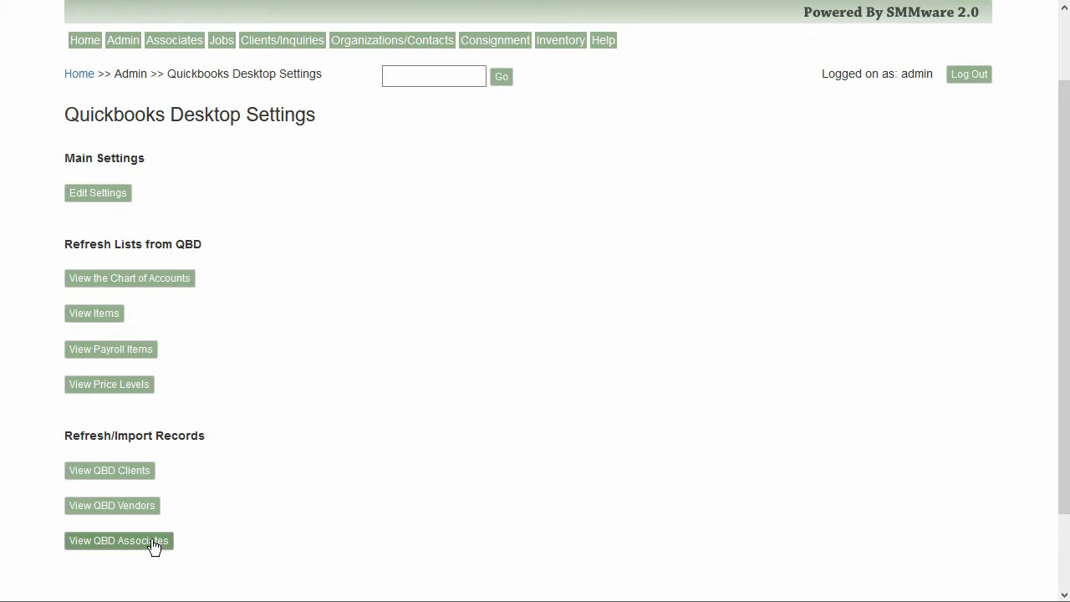
pyautogui.click(139, 473)
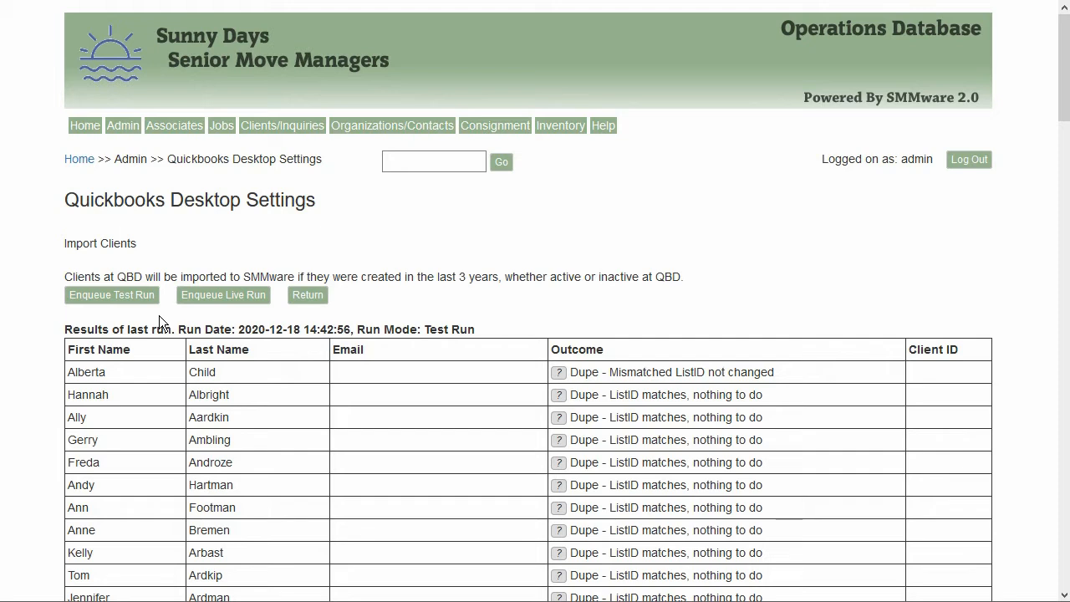
# - Enqueue a test run of the QBD client import, confirm it, and switch to QuickBooks Desktop
pyautogui.click(132, 296)
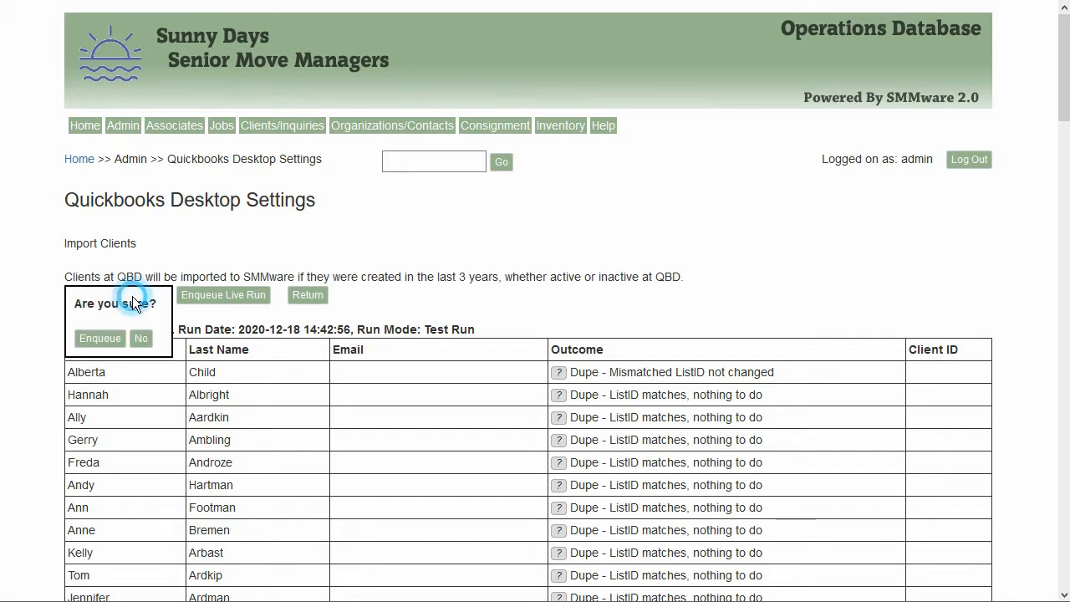
pyautogui.click(100, 339)
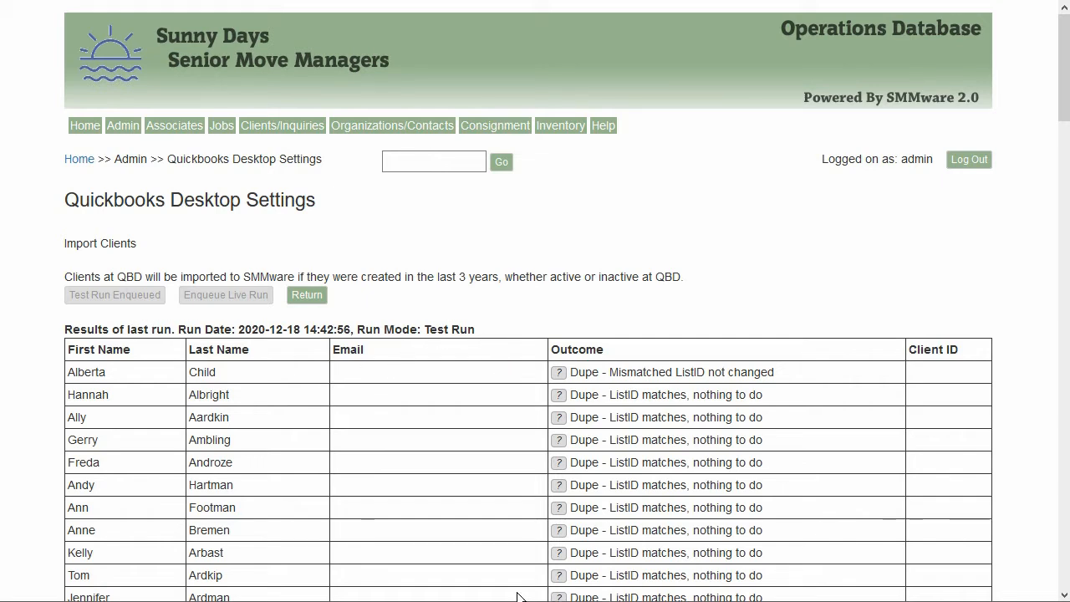
pyautogui.hotkey('alt', 'Tab')
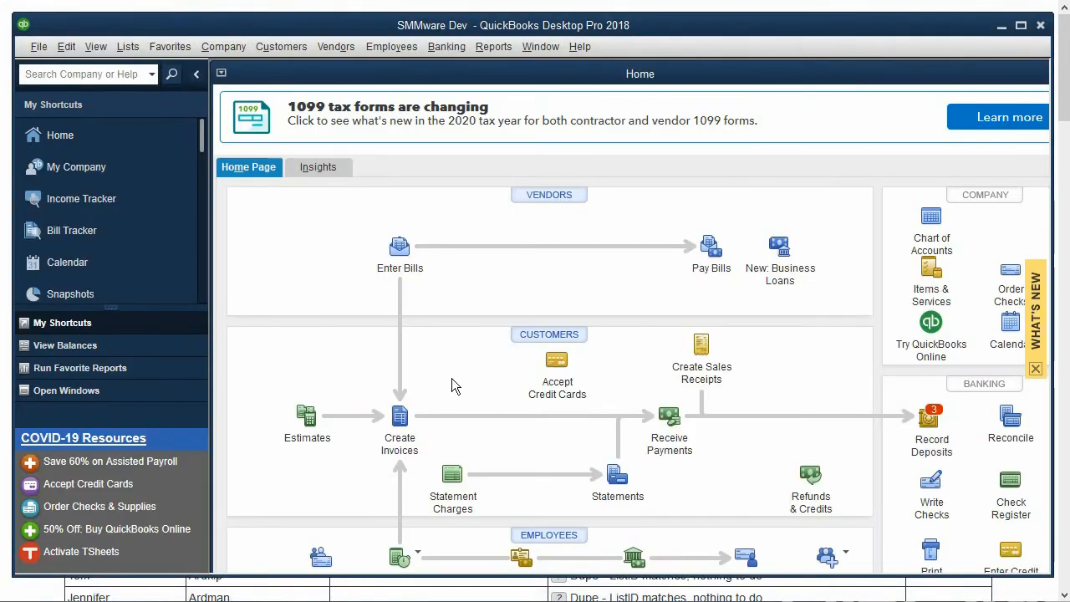
# - Open the QuickBooks Web Connector through Update Web Services and run the update for the SMMware QuickBooks Desktop Integrator
pyautogui.click(39, 49)
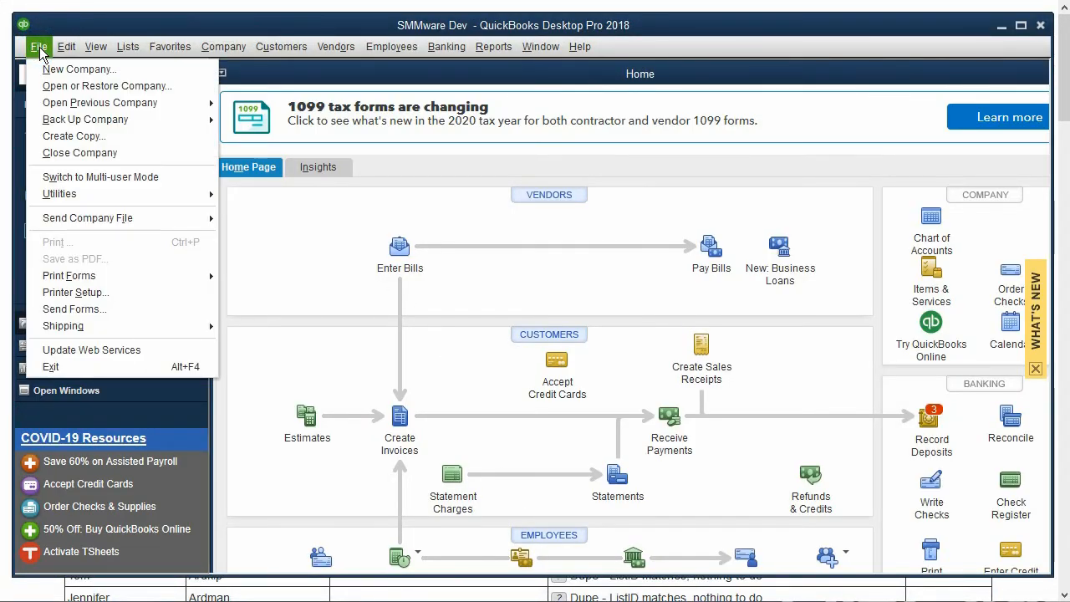
pyautogui.click(137, 349)
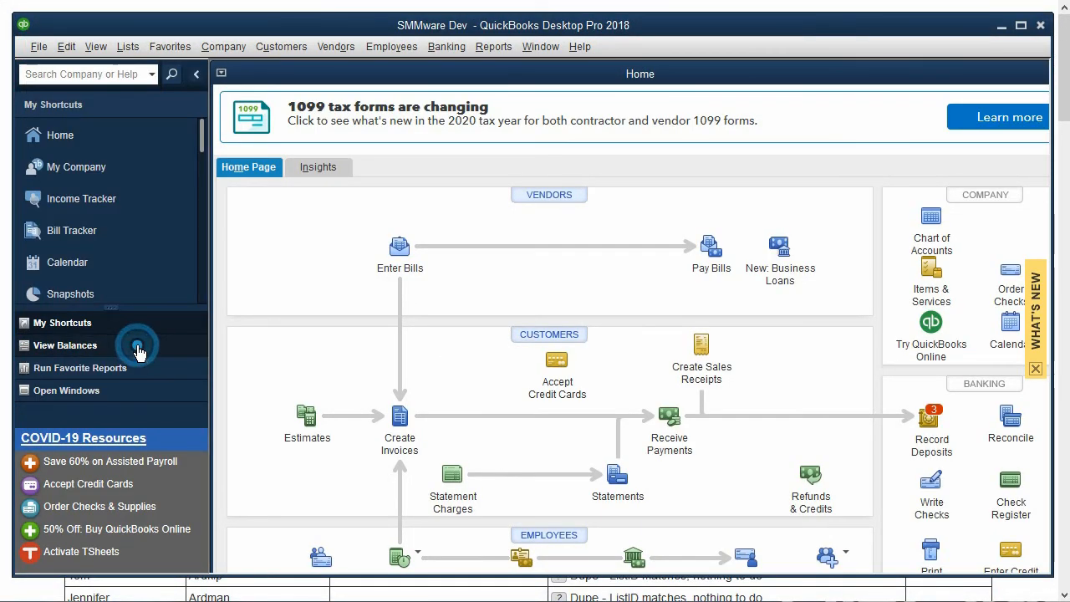
pyautogui.click(108, 199)
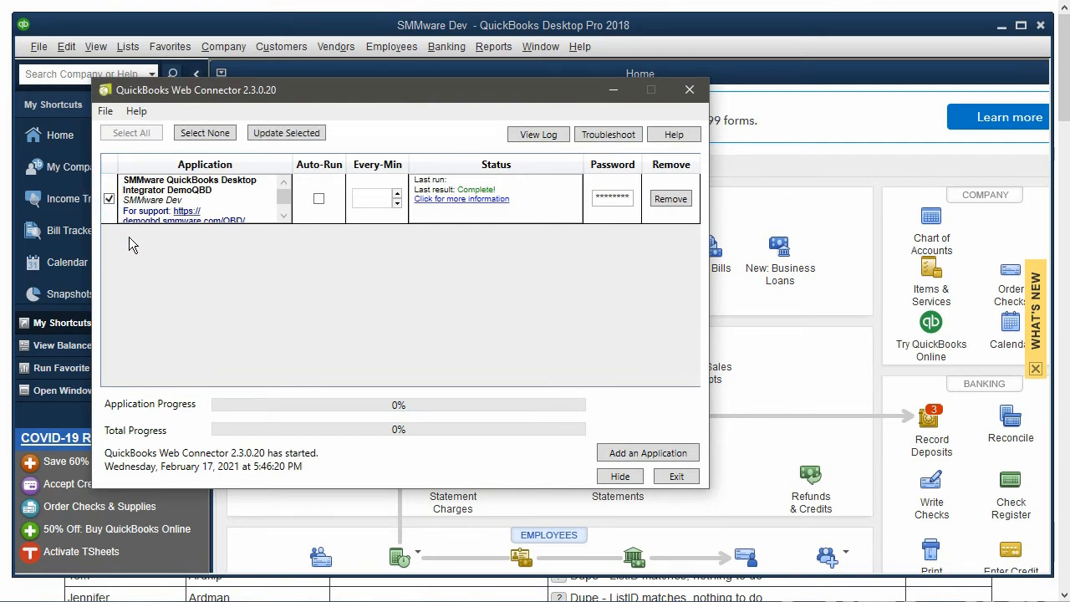
pyautogui.click(287, 137)
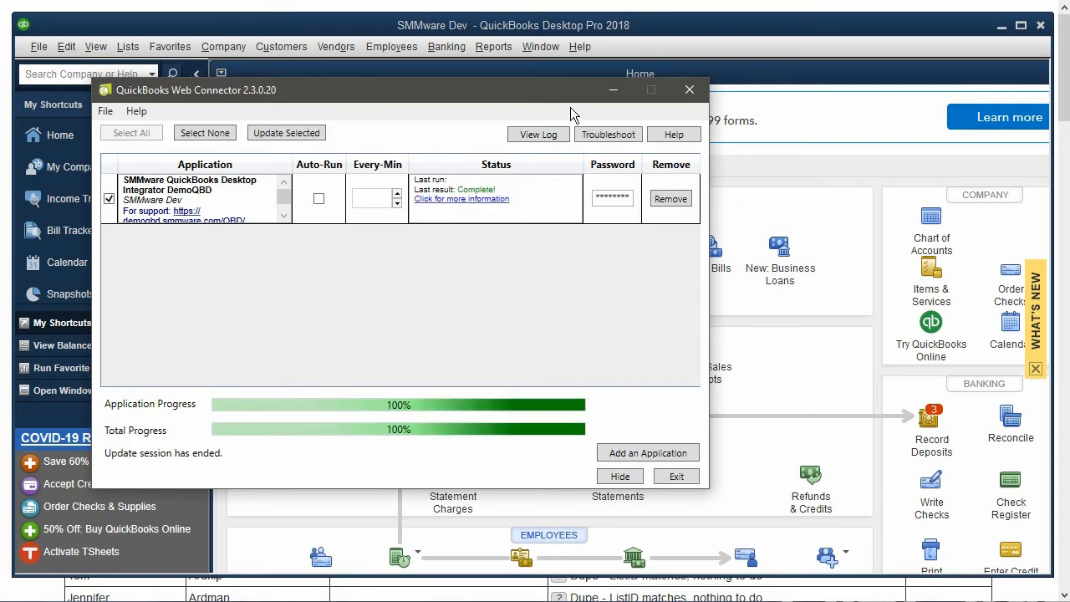
# - Minimize the Web Connector and QuickBooks Desktop, and reopen SMMware's QBD clients import page to refresh its results
pyautogui.click(613, 90)
pyautogui.click(1002, 26)
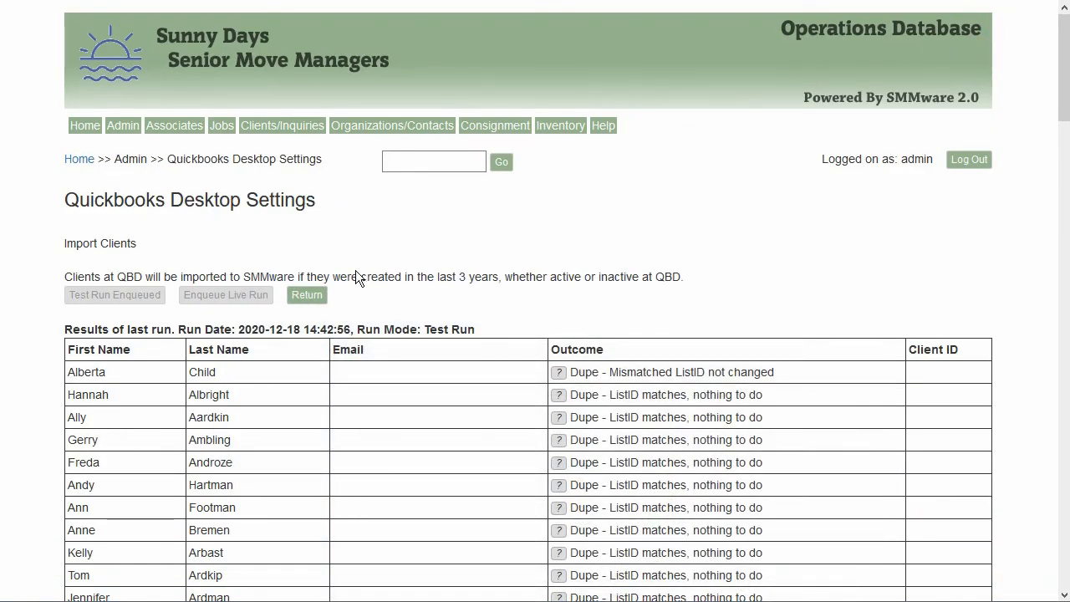
pyautogui.click(306, 296)
pyautogui.scroll(-3, 181, 406)
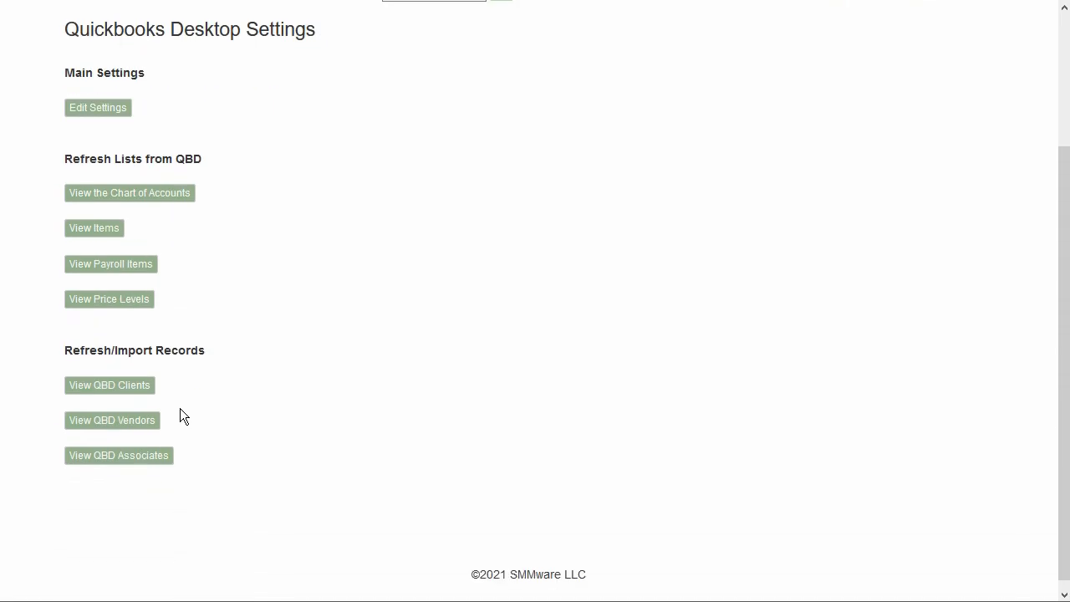
pyautogui.click(143, 385)
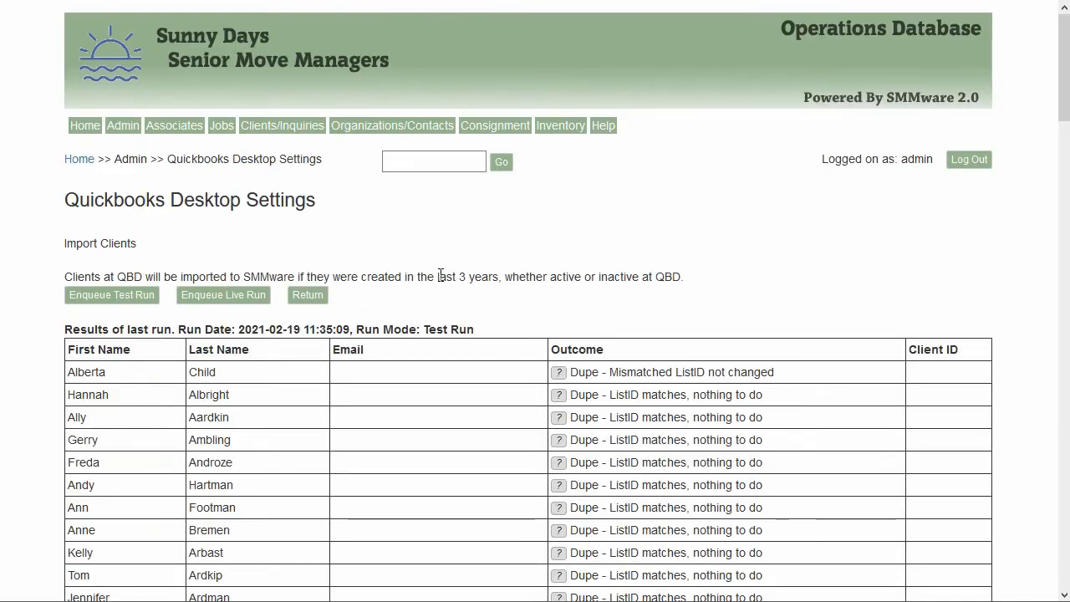
# - Examine the outcome of each client in the import test run results, including duplicates and new clients
pyautogui.scroll(-2, 445, 273)
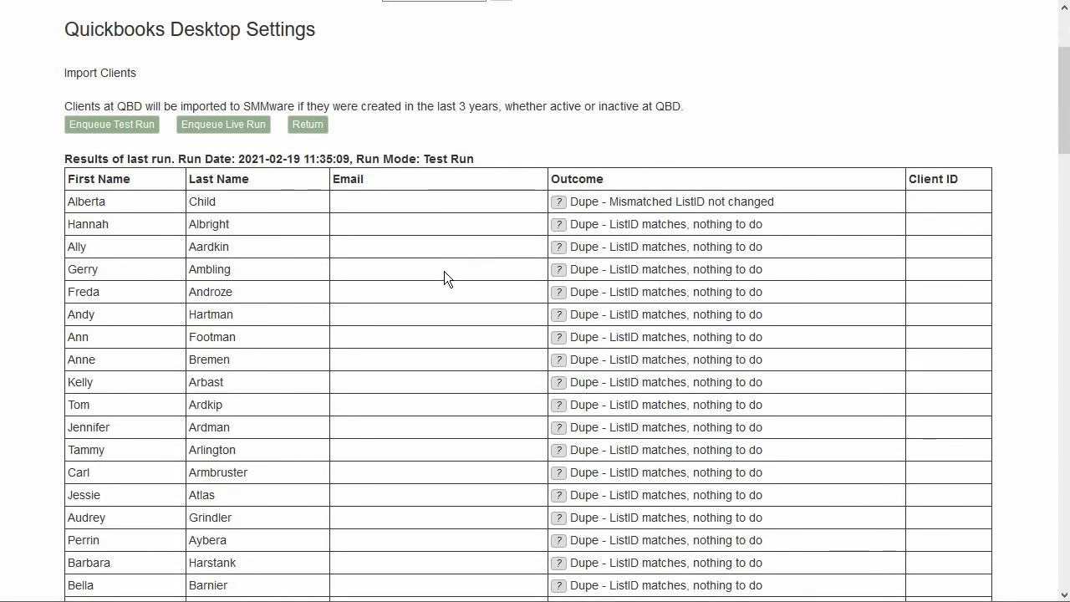
pyautogui.scroll(-2, 444, 276)
pyautogui.scroll(2, 444, 277)
pyautogui.scroll(1, 444, 271)
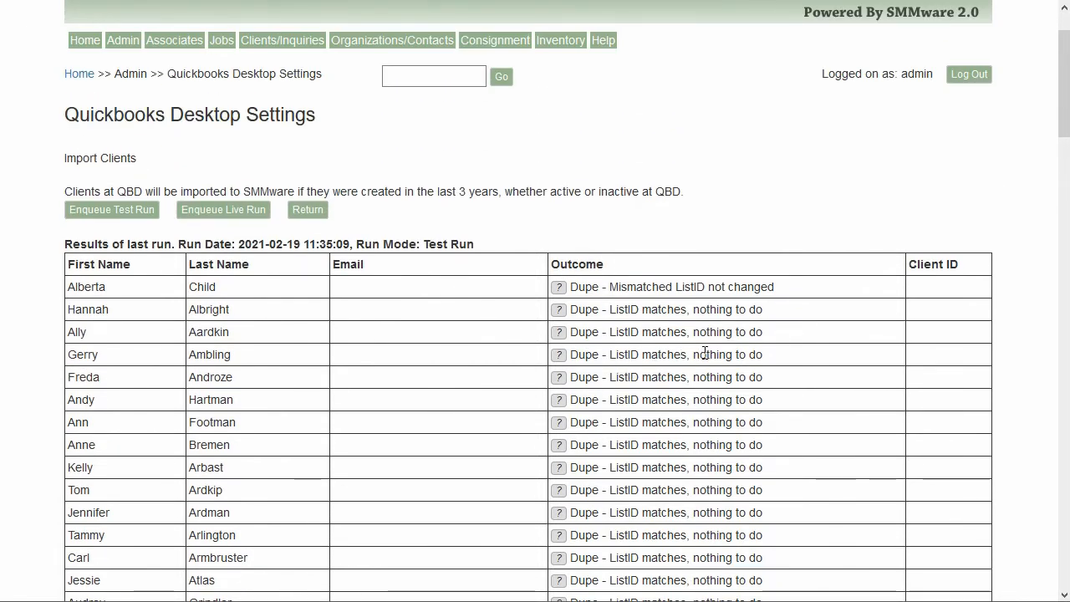
pyautogui.scroll(-8, 704, 352)
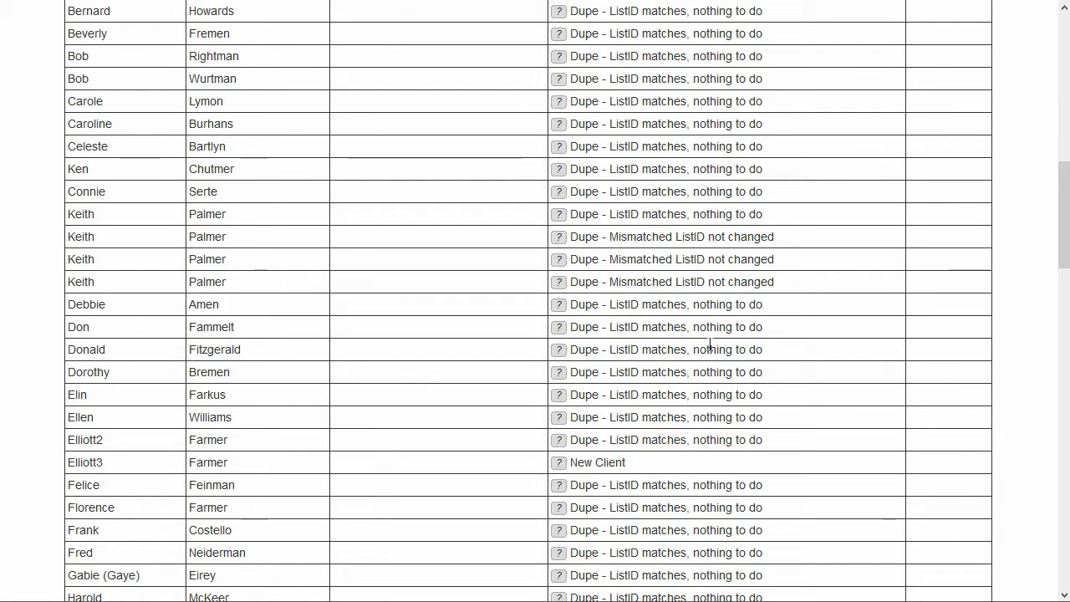
pyautogui.scroll(-2, 709, 347)
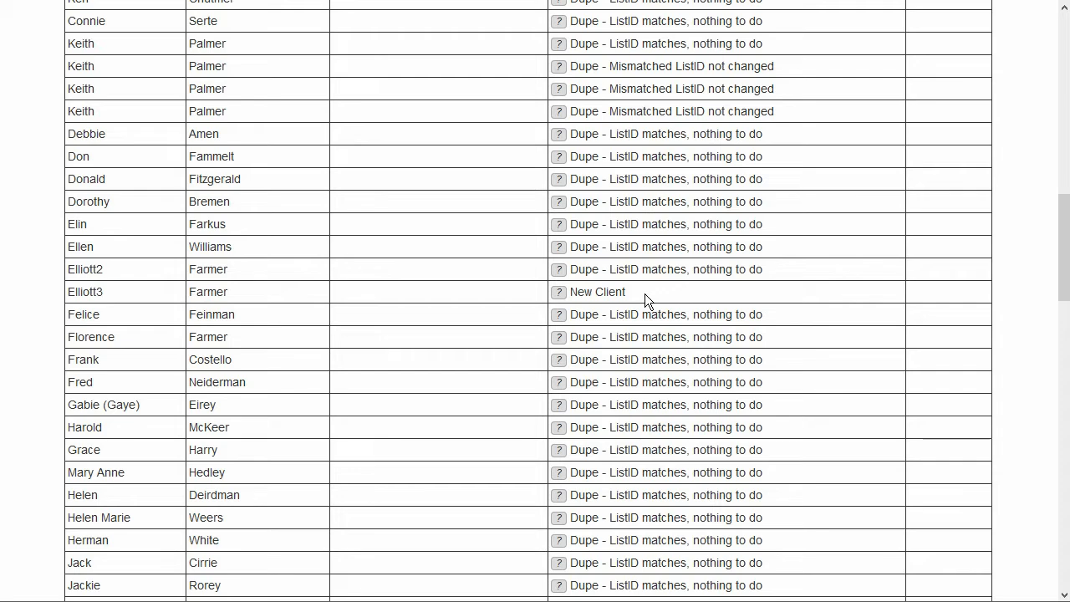
pyautogui.scroll(10, 644, 294)
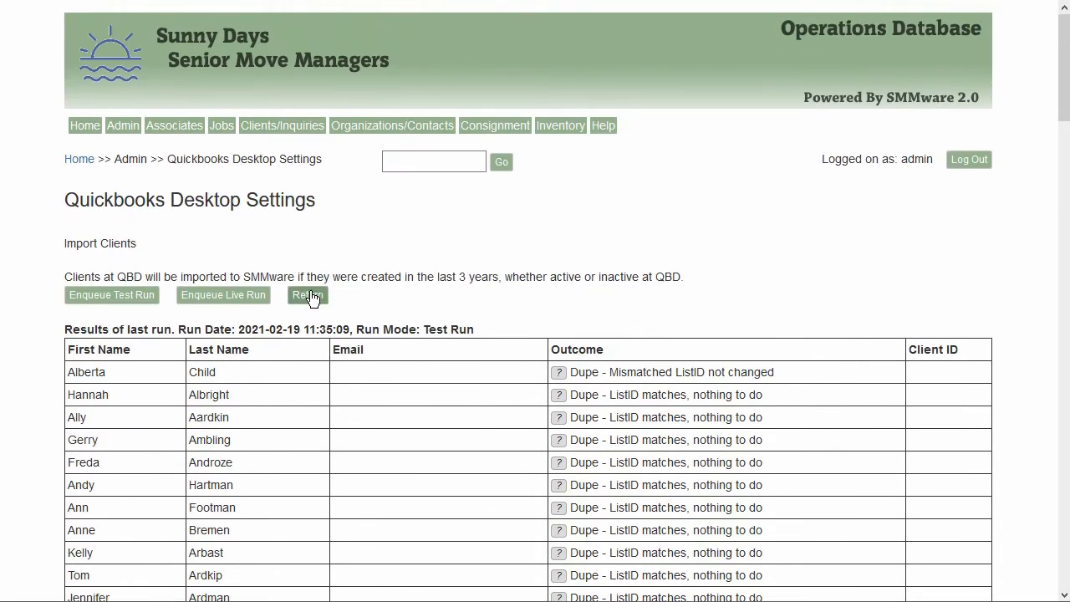
# - Open the QBD vendors import page, request a live run but decline its confirmation, and return to Quickbooks Desktop Settings
pyautogui.click(308, 294)
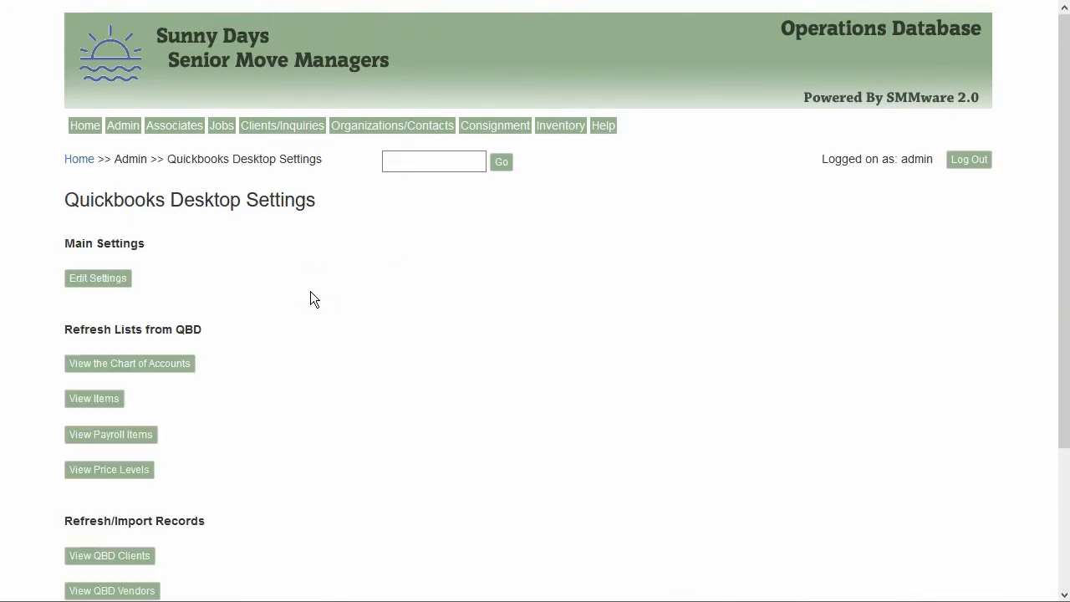
pyautogui.scroll(-3, 284, 334)
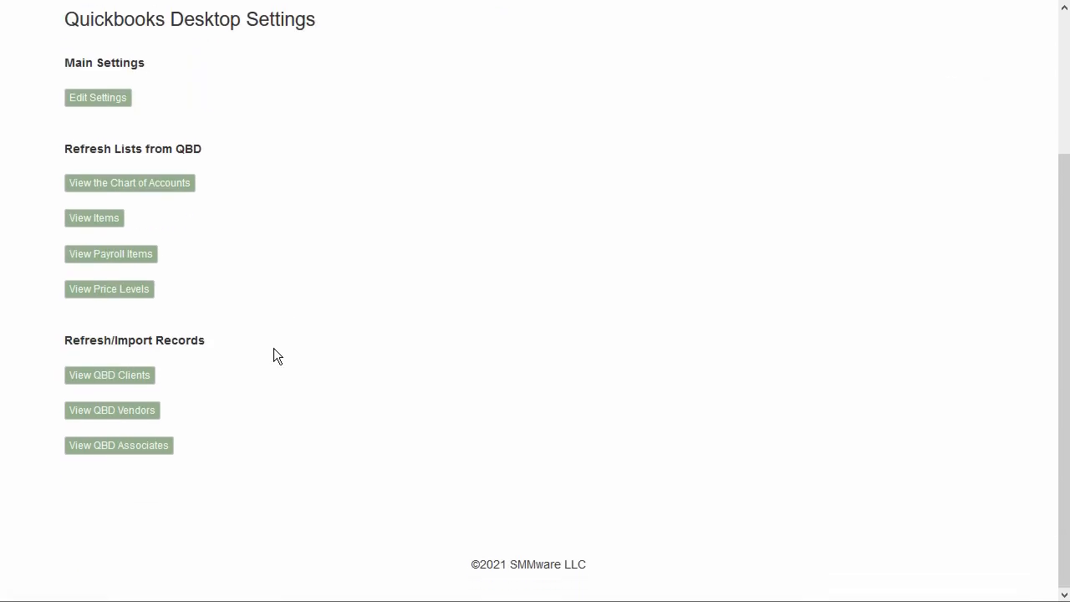
pyautogui.click(146, 410)
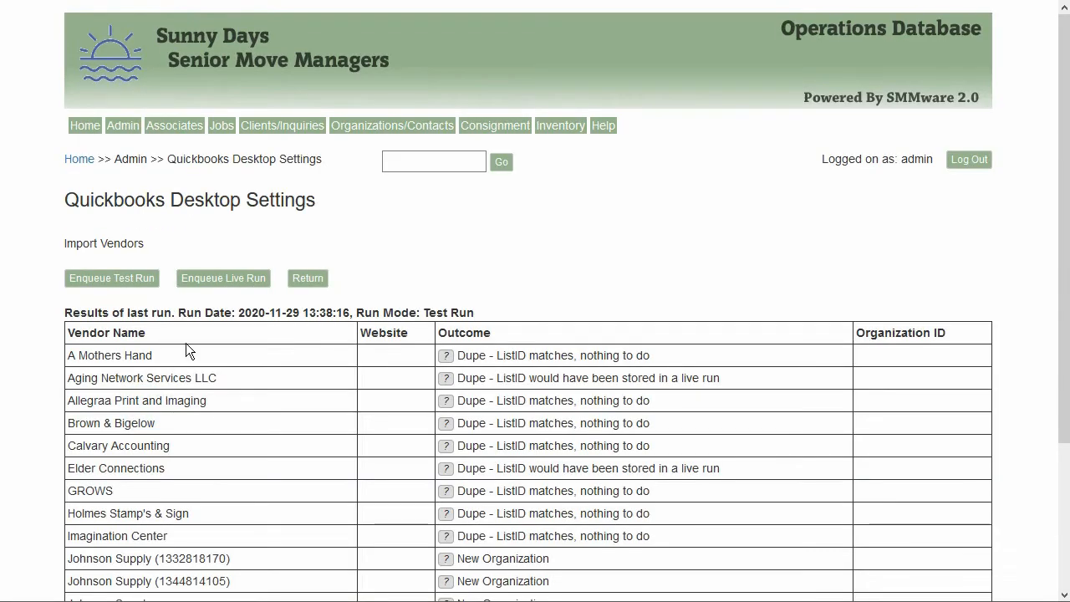
pyautogui.click(210, 281)
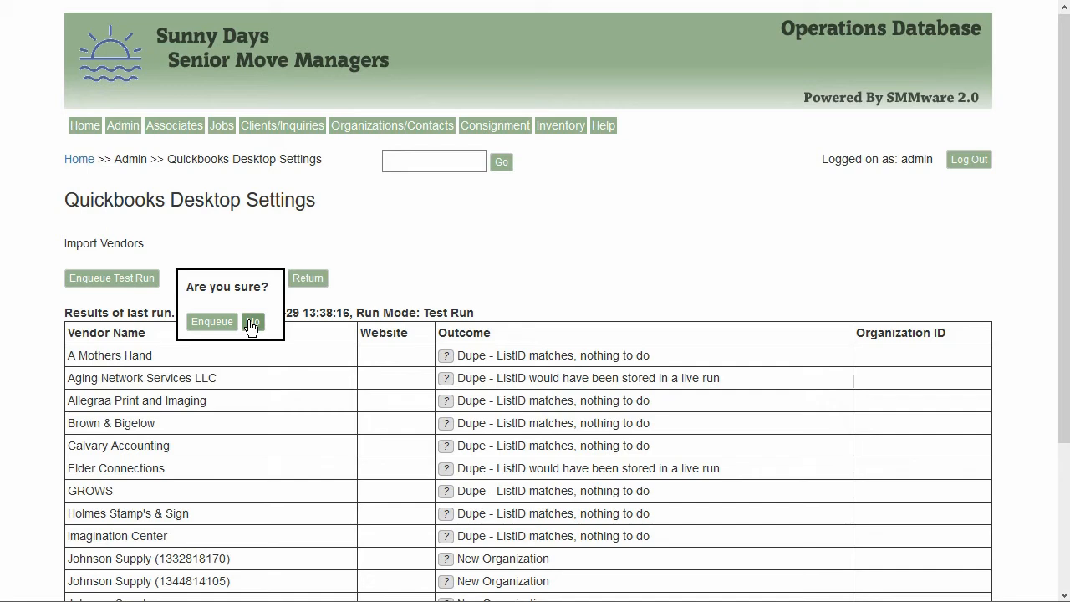
pyautogui.click(255, 324)
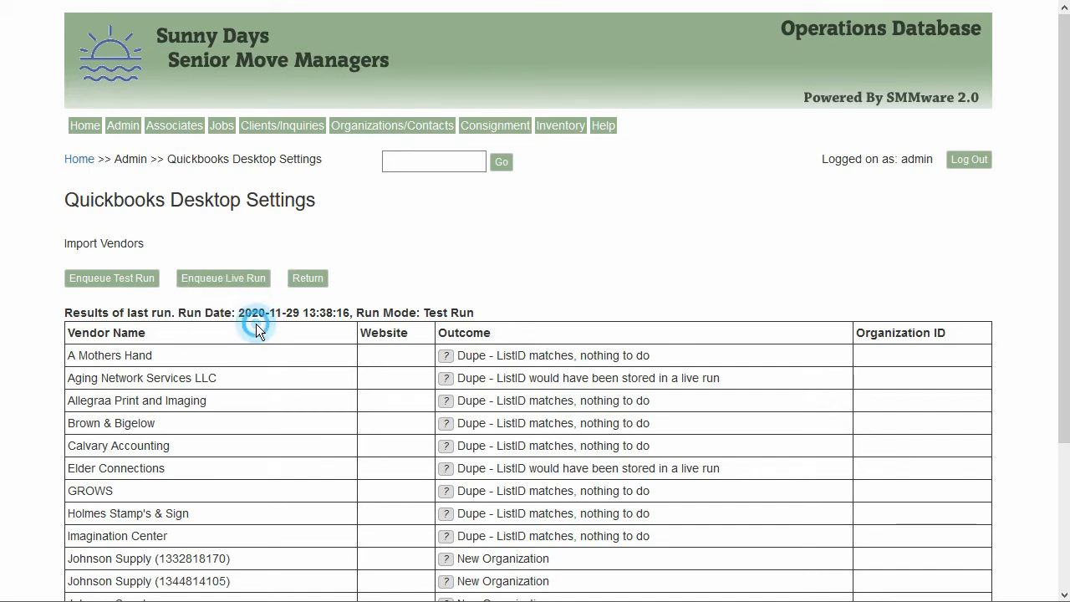
pyautogui.click(317, 276)
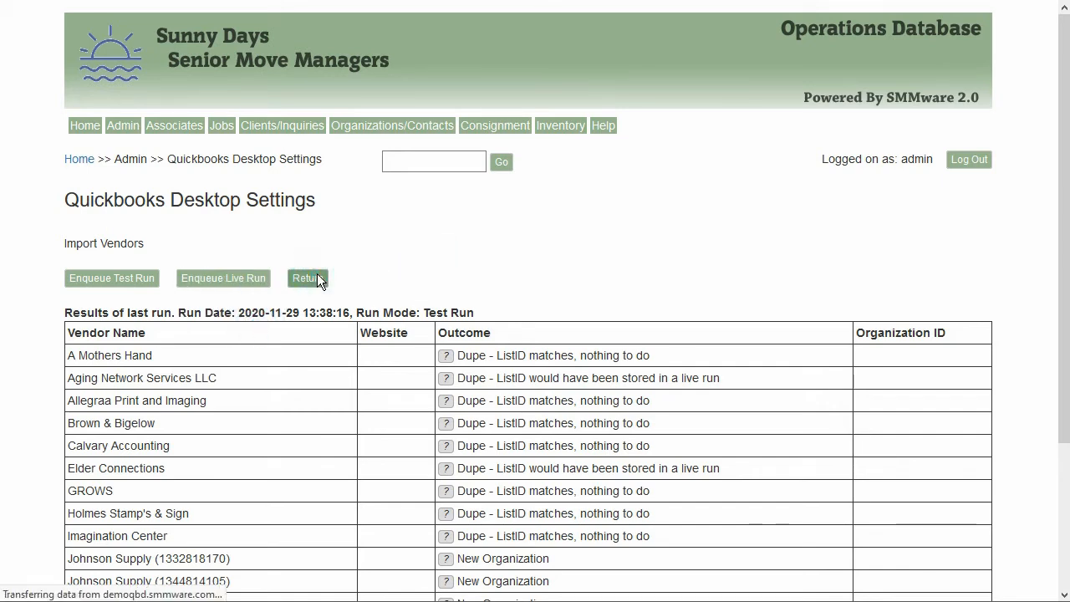
pyautogui.scroll(-2, 317, 274)
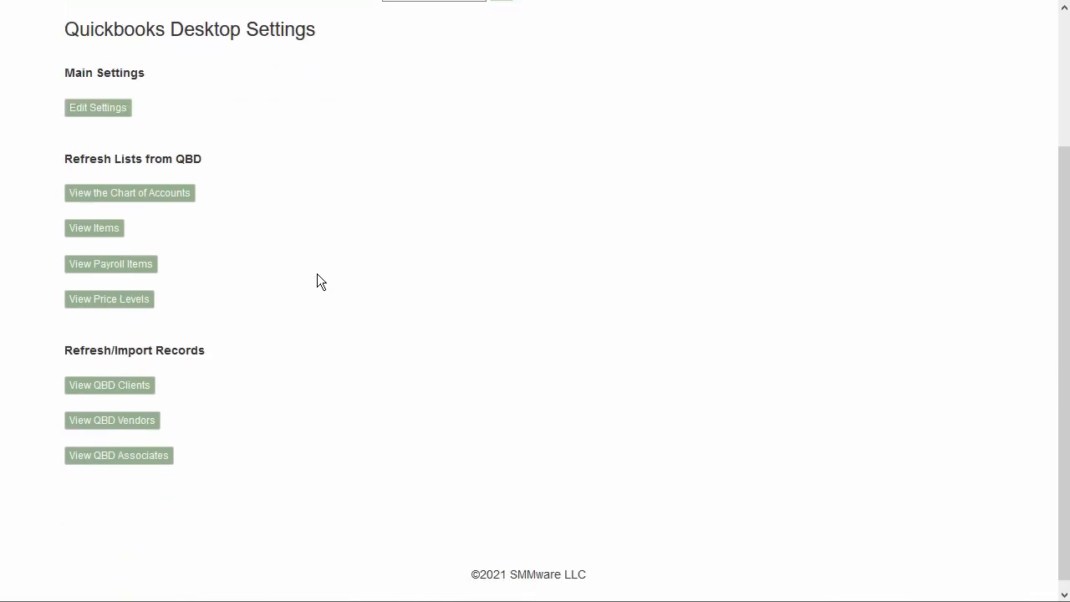
# - View the QBD Chart of Accounts and the service items list, returning to Quickbooks Desktop Settings after each
pyautogui.scroll(1, 317, 274)
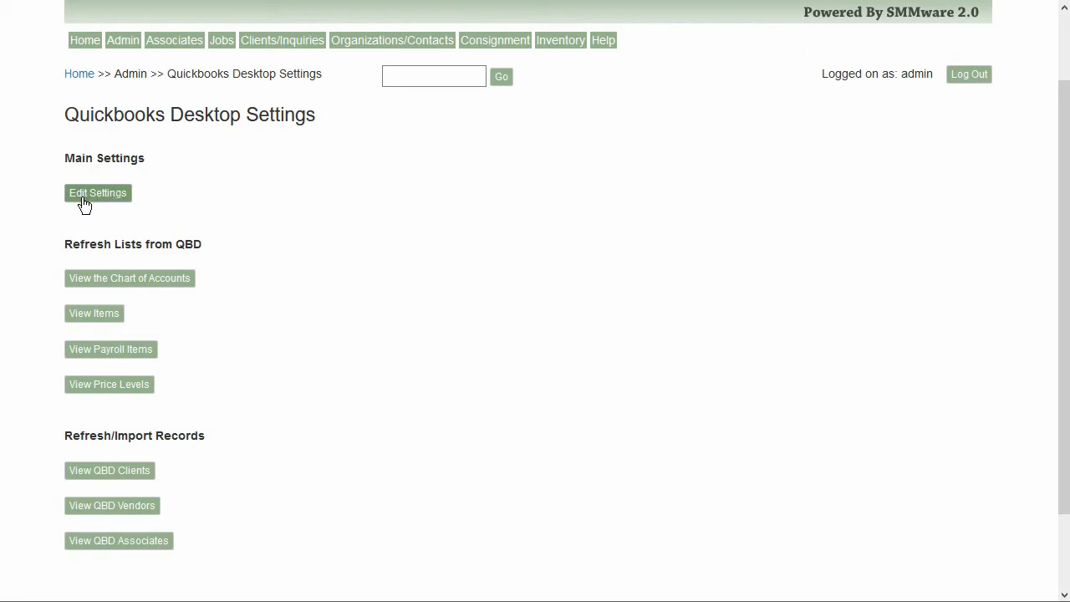
pyautogui.click(171, 278)
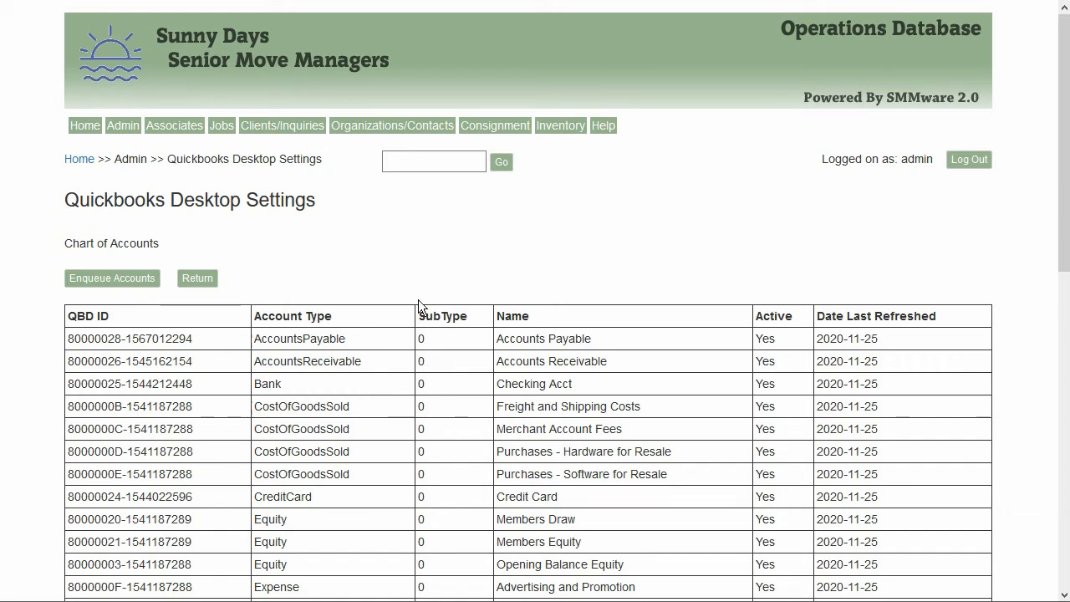
pyautogui.click(201, 279)
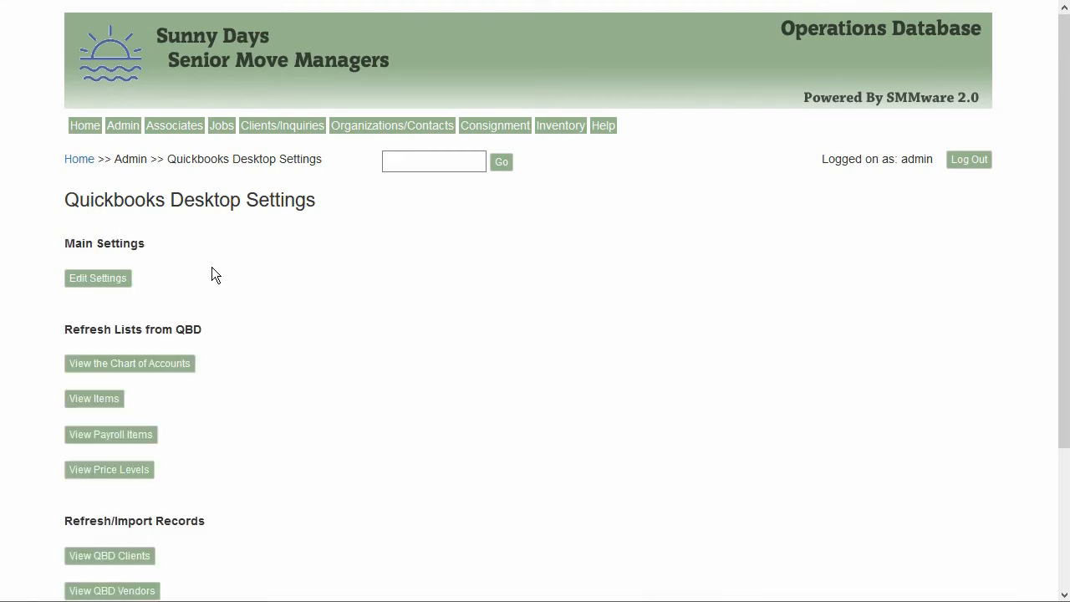
pyautogui.scroll(-1, 211, 272)
pyautogui.click(94, 314)
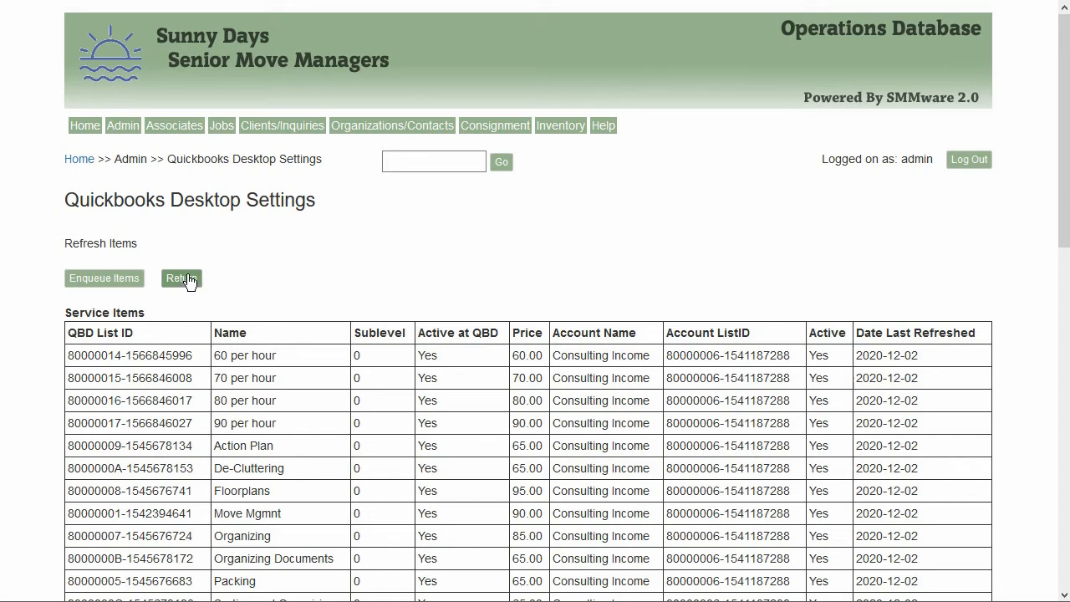
pyautogui.click(182, 279)
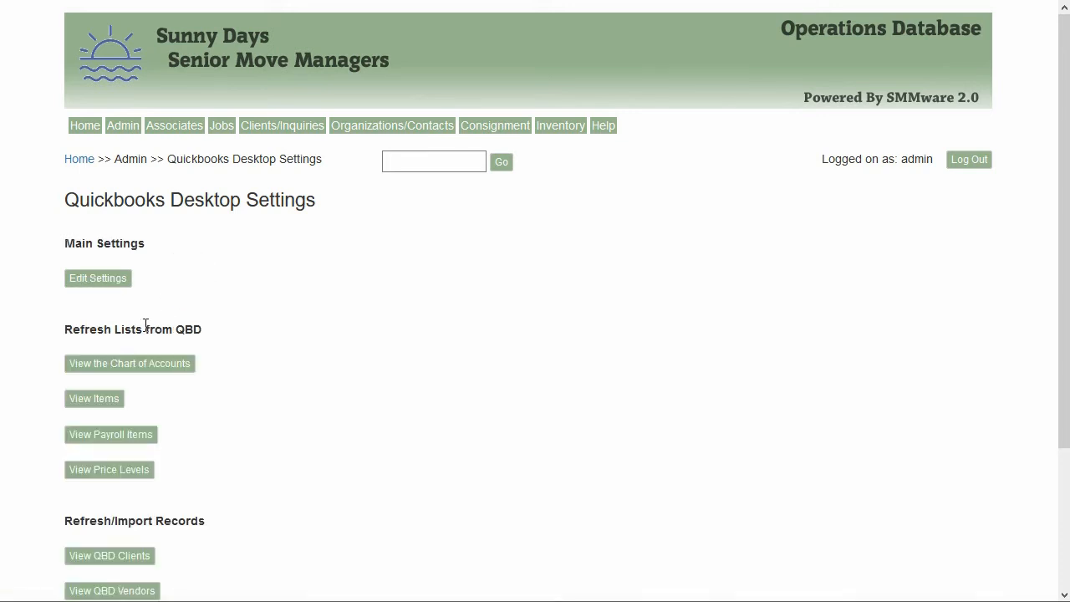
# - View the QBD payroll wage items and the price level items, returning to Quickbooks Desktop Settings after each
pyautogui.click(103, 438)
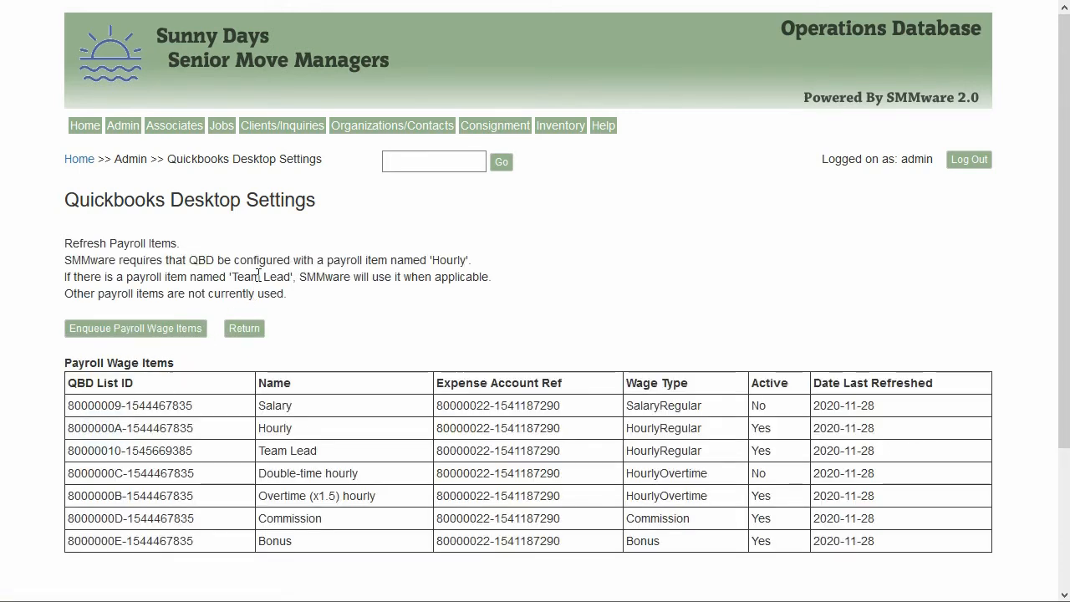
pyautogui.click(238, 328)
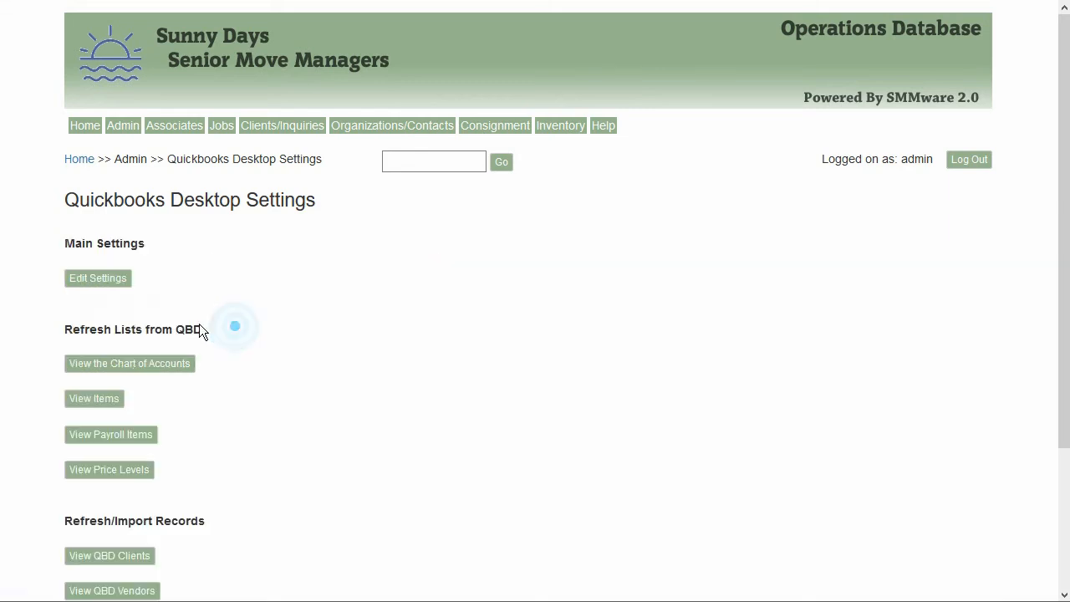
pyautogui.scroll(-2, 189, 331)
pyautogui.click(144, 303)
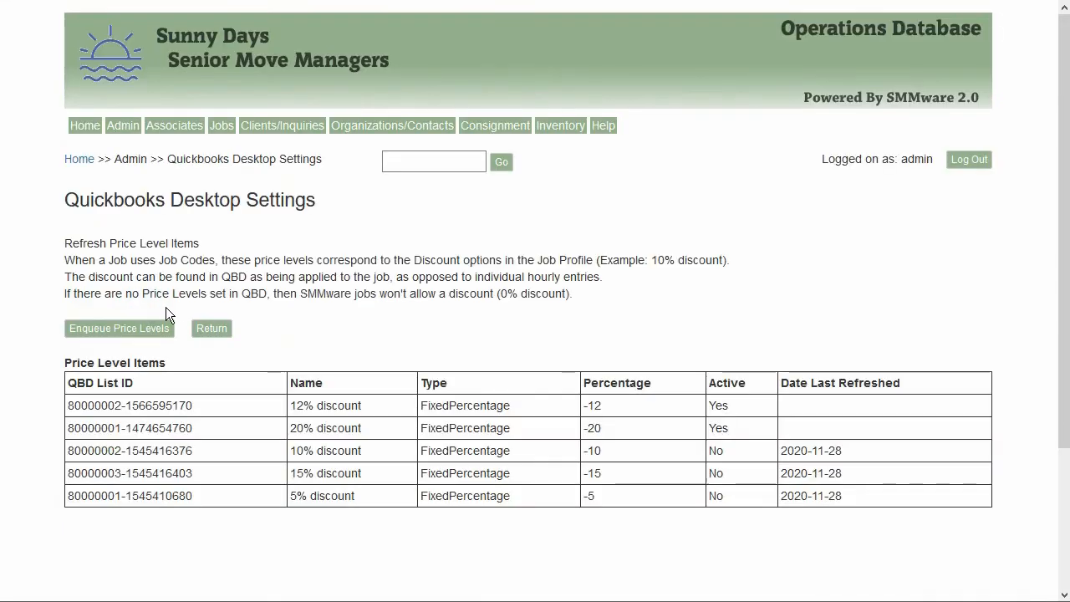
pyautogui.click(209, 331)
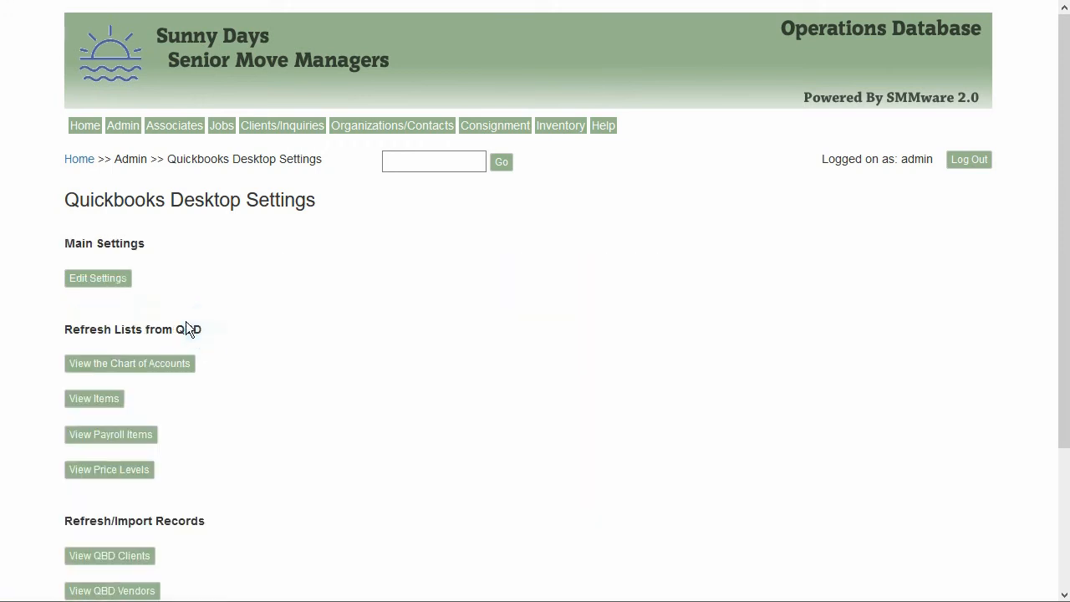
# - Open the main QBD settings for editing and examine the copy-to-QBD options, highlighting the word "Reimbursable" in the expenses option
pyautogui.click(115, 282)
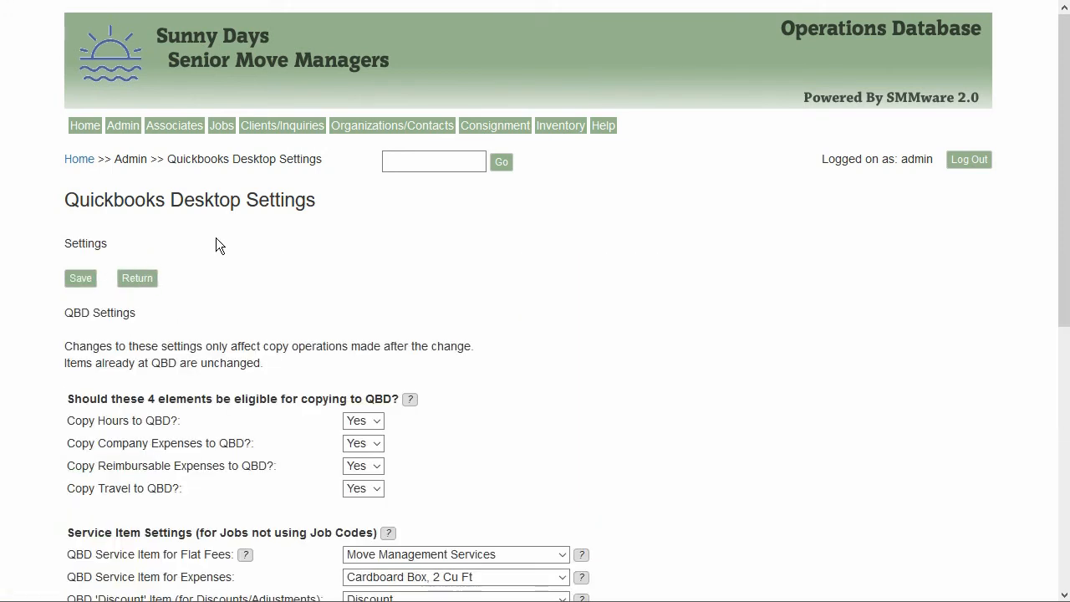
pyautogui.scroll(-2, 282, 227)
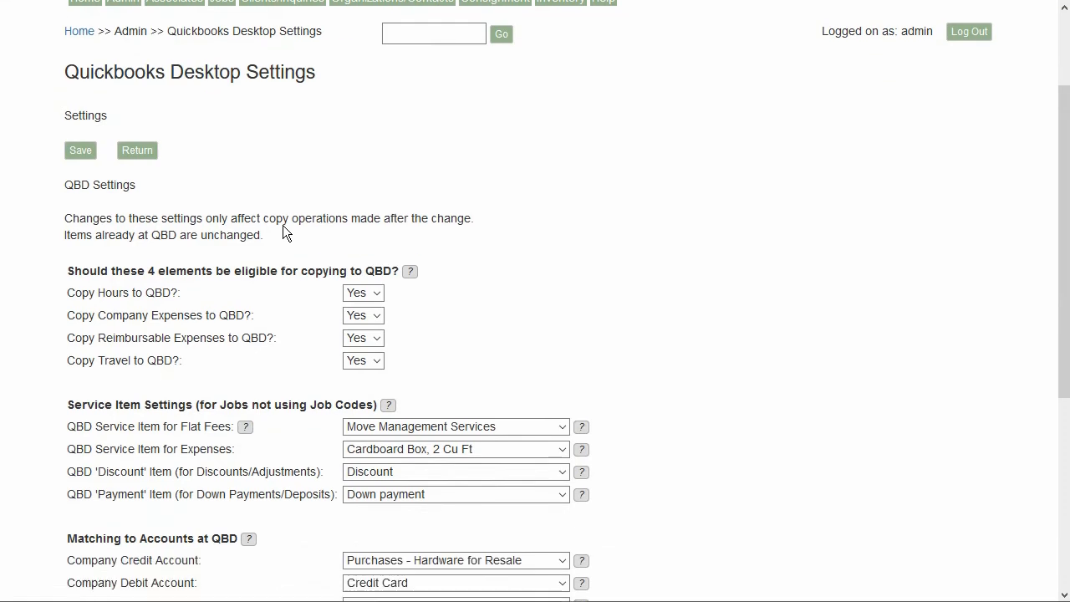
pyautogui.scroll(-1, 285, 226)
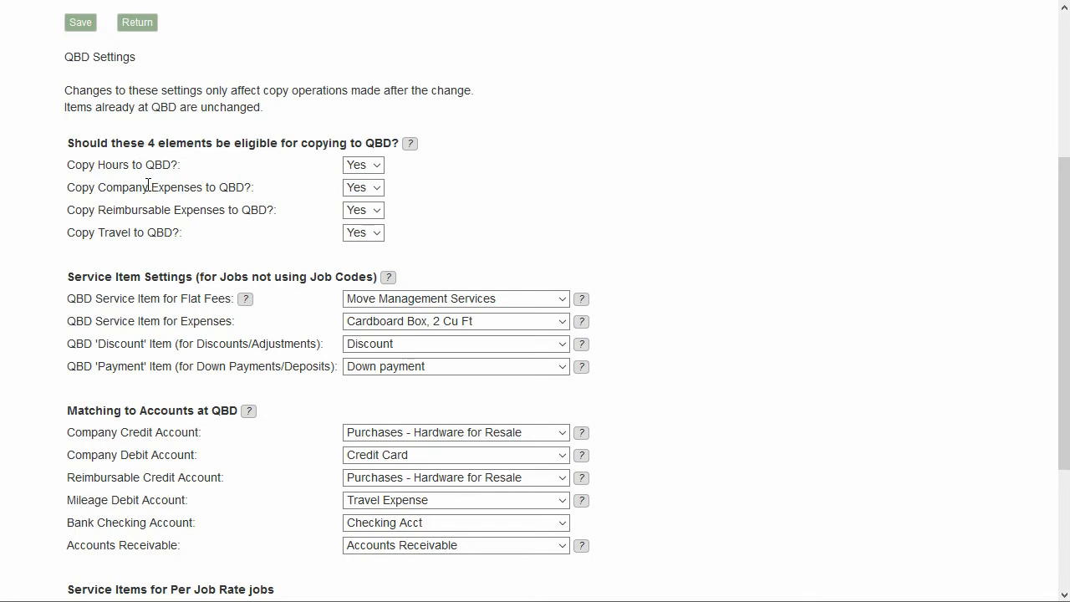
pyautogui.moveTo(174, 210); pyautogui.dragTo(98, 210)
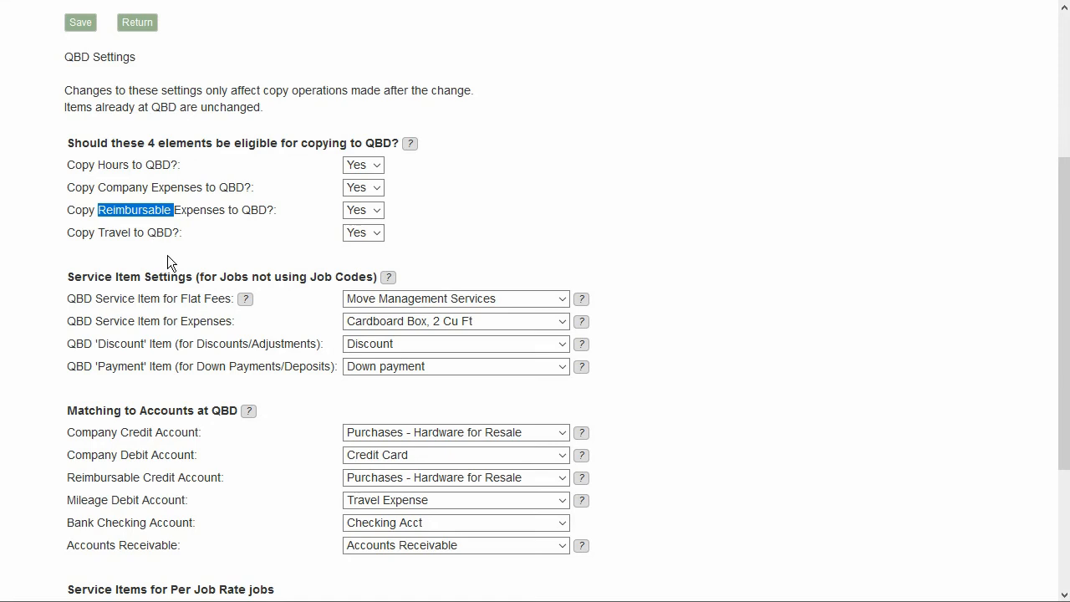
# - Examine the help notes for the company credit, company debit and reimbursable credit accounts, and the service items for per job rate jobs
pyautogui.scroll(-2, 182, 257)
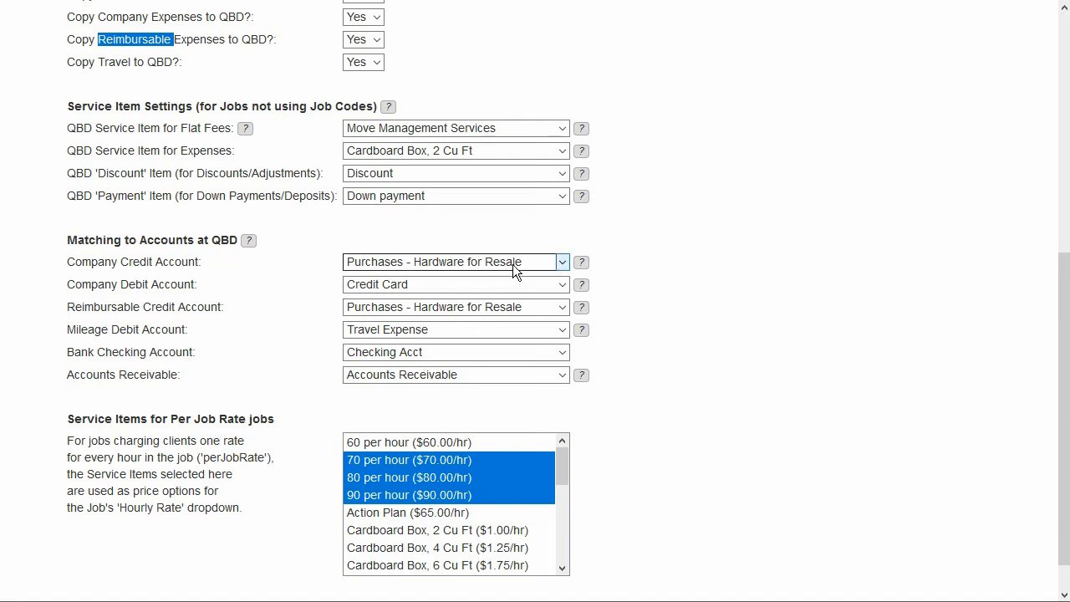
pyautogui.moveTo(584, 270)
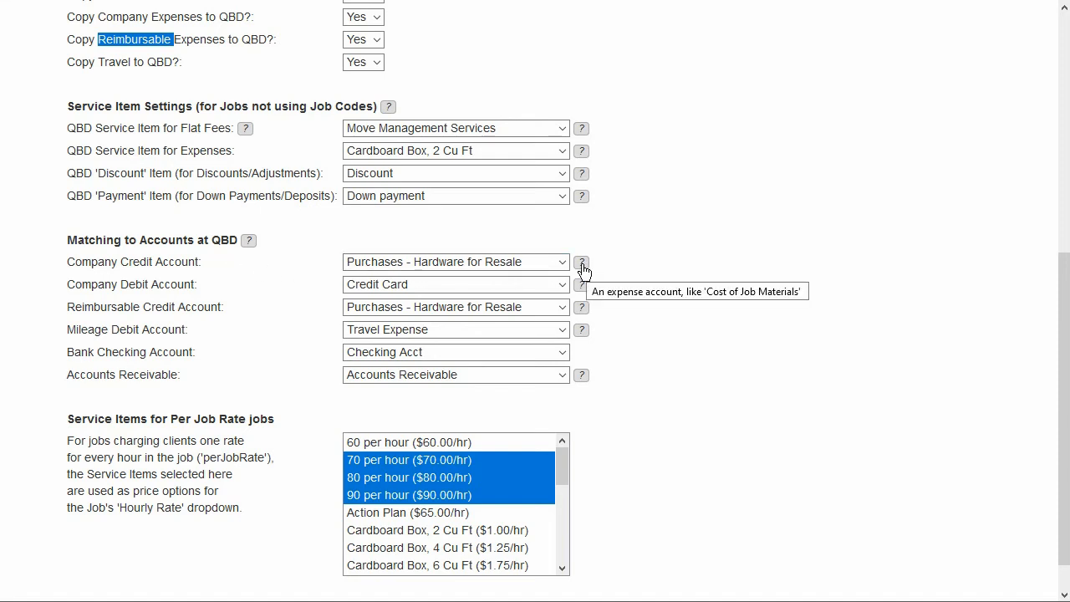
pyautogui.moveTo(581, 288)
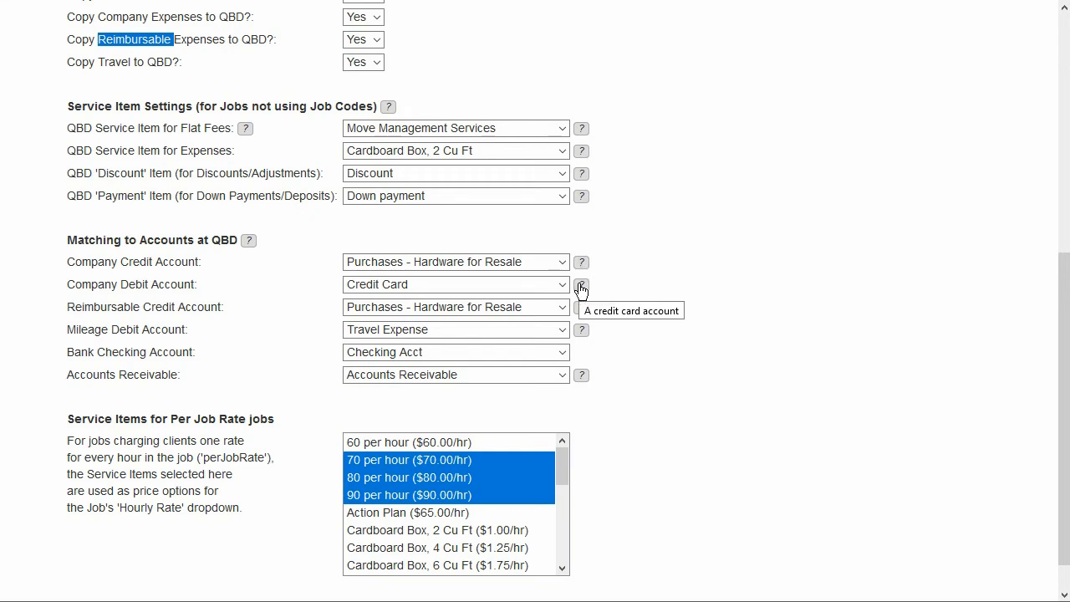
pyautogui.moveTo(582, 317)
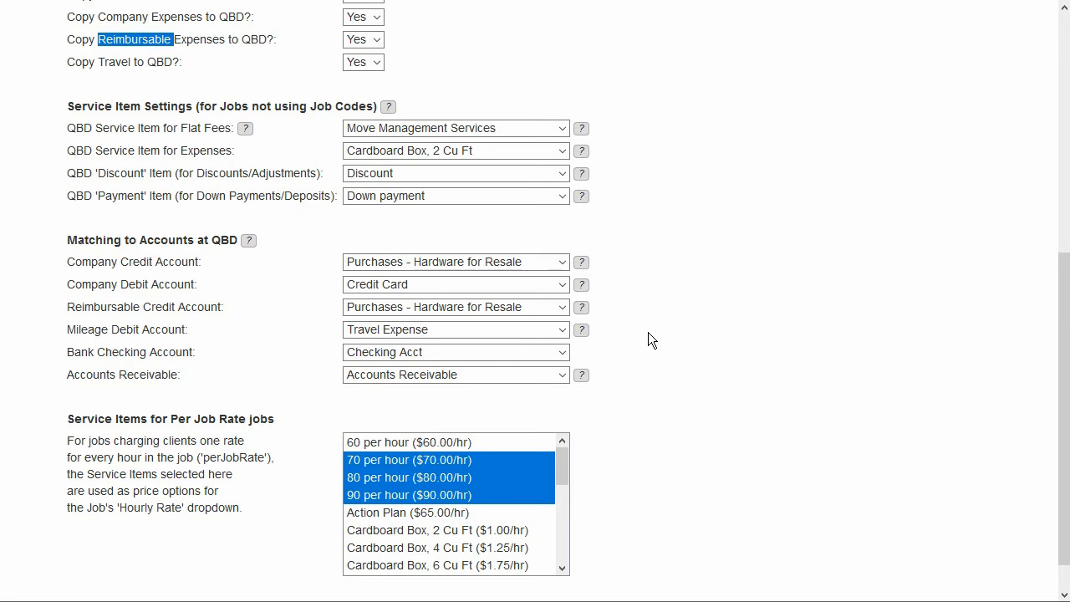
pyautogui.scroll(-1, 648, 333)
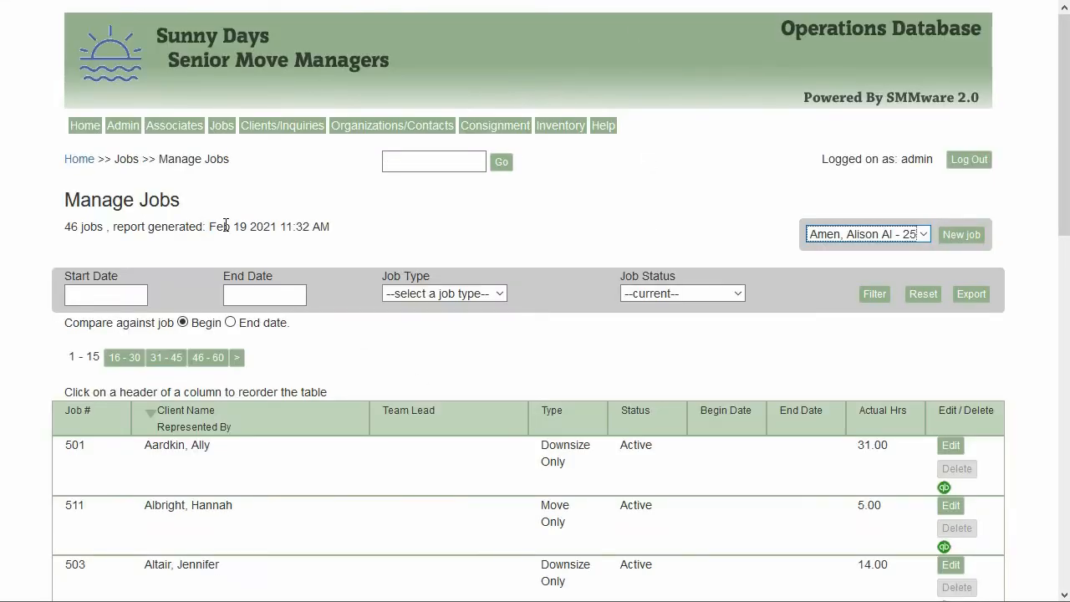
# - Open a new job form for the selected client and view the available hourly rate options
pyautogui.click(956, 234)
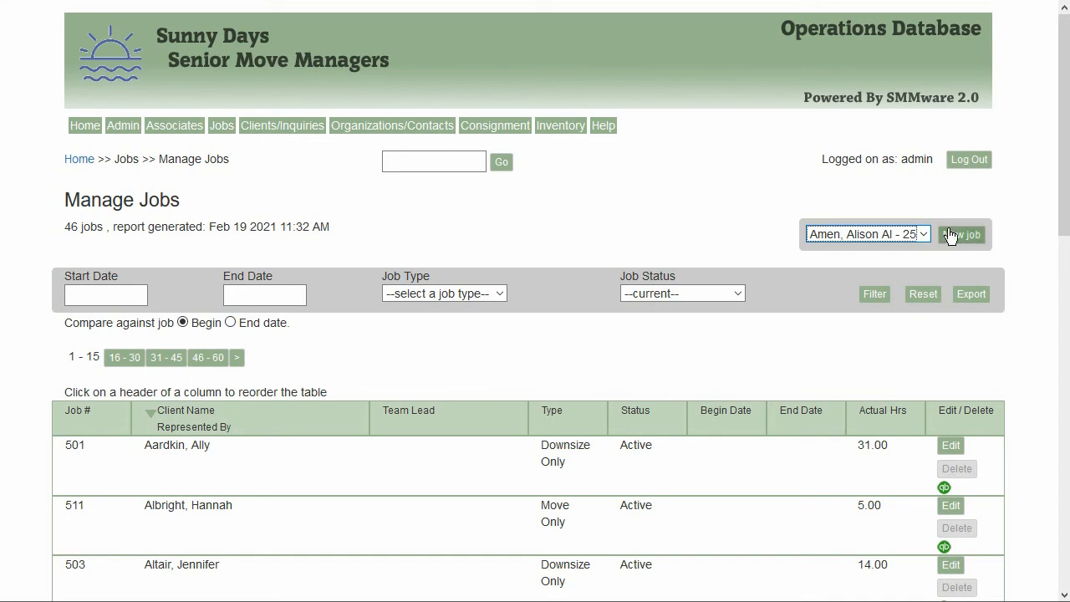
pyautogui.scroll(-2, 763, 254)
pyautogui.scroll(-1, 763, 254)
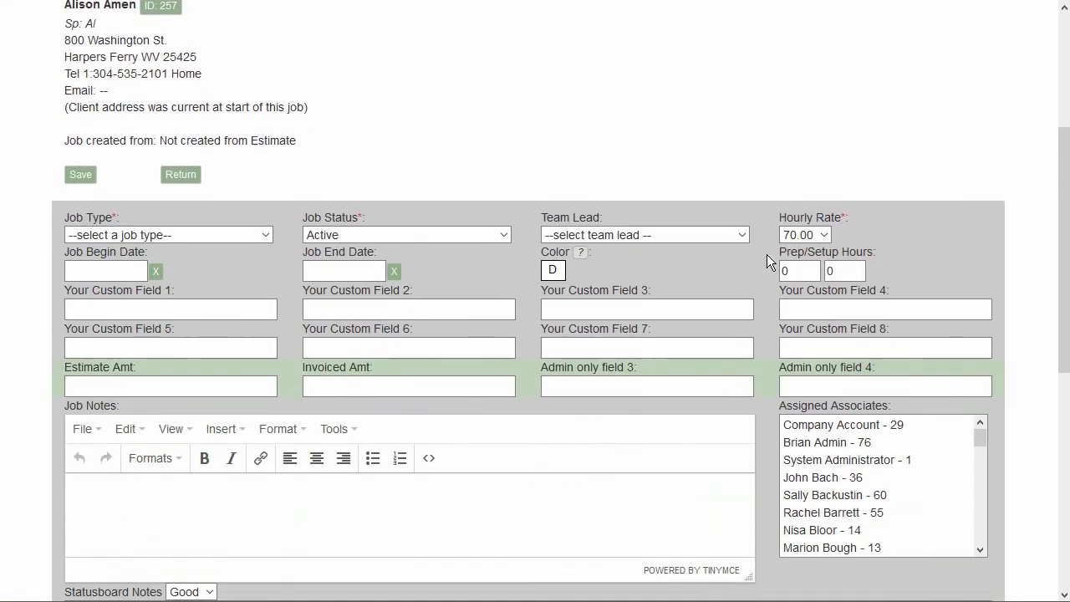
pyautogui.click(823, 236)
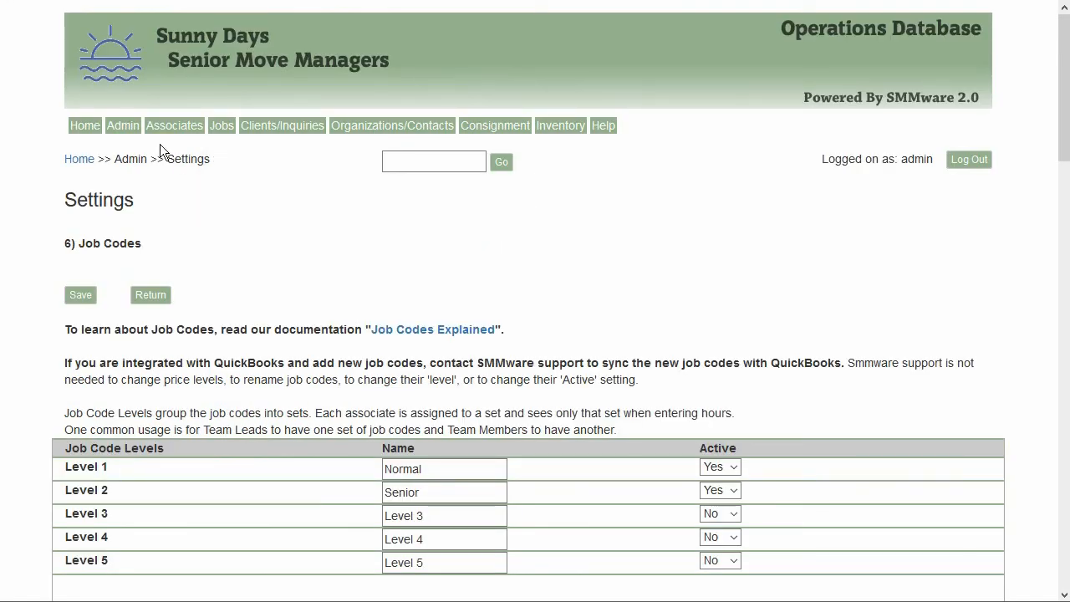
# - Show where Settings is found under Admin, and examine the job codes with their rates and QBD item assignments
pyautogui.moveTo(123, 127)
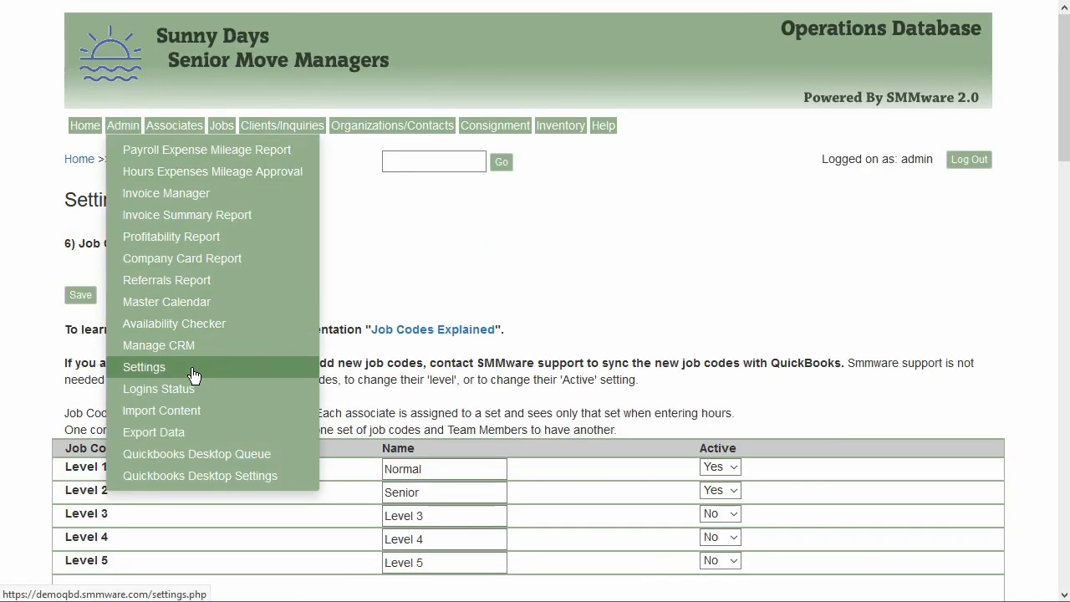
pyautogui.click(375, 262)
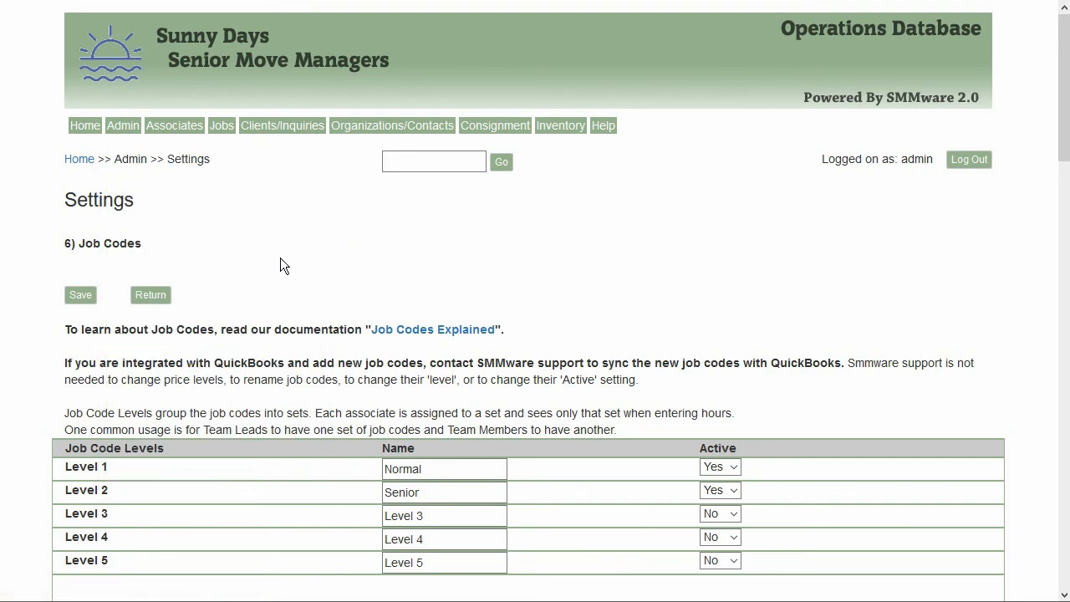
pyautogui.scroll(-5, 283, 261)
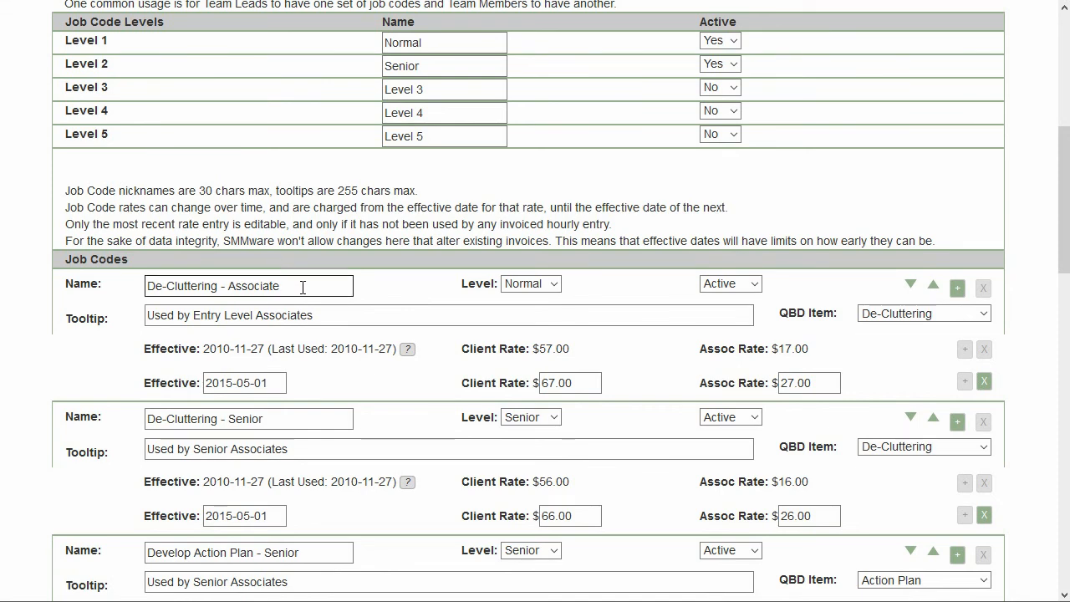
pyautogui.scroll(-1, 106, 291)
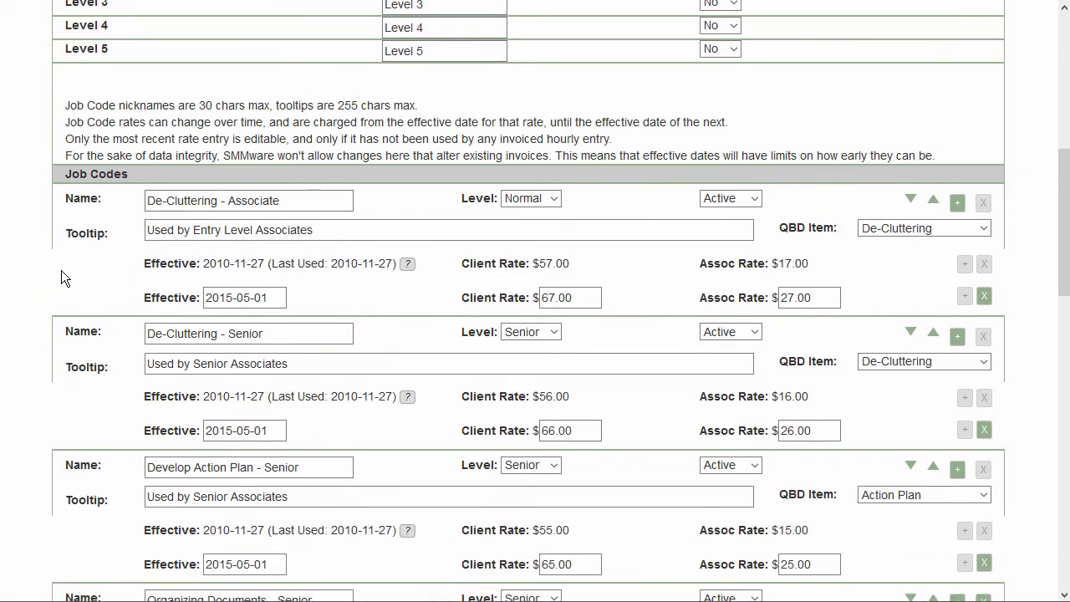